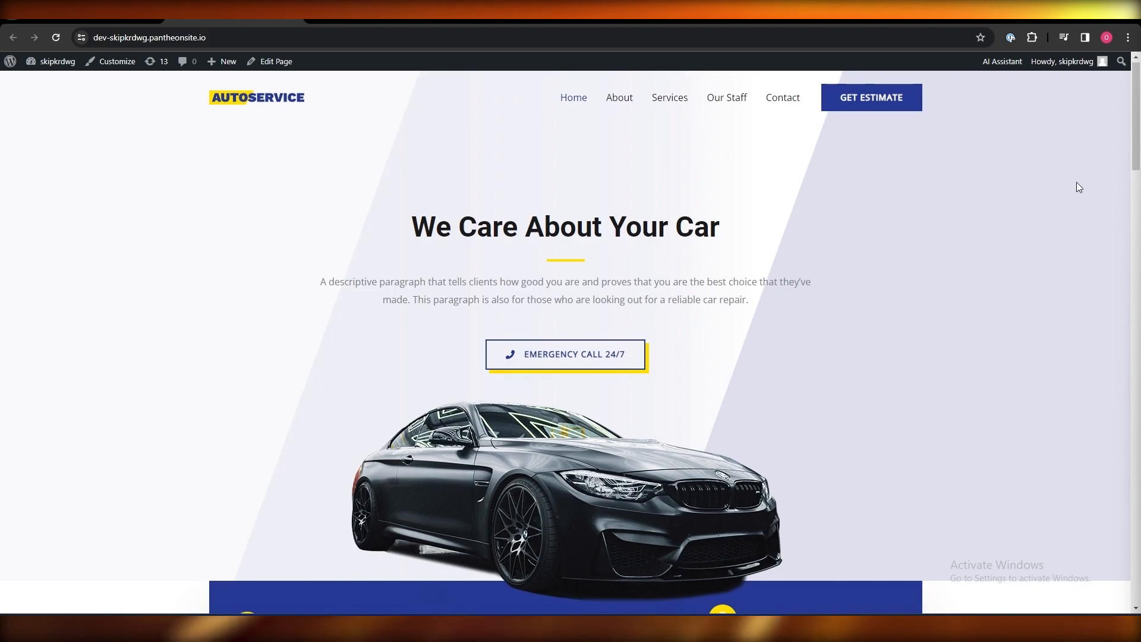
- Leave the AutoService homepage for the empty Chatbase Chatbots page
scroll(401, 291, up, 5)
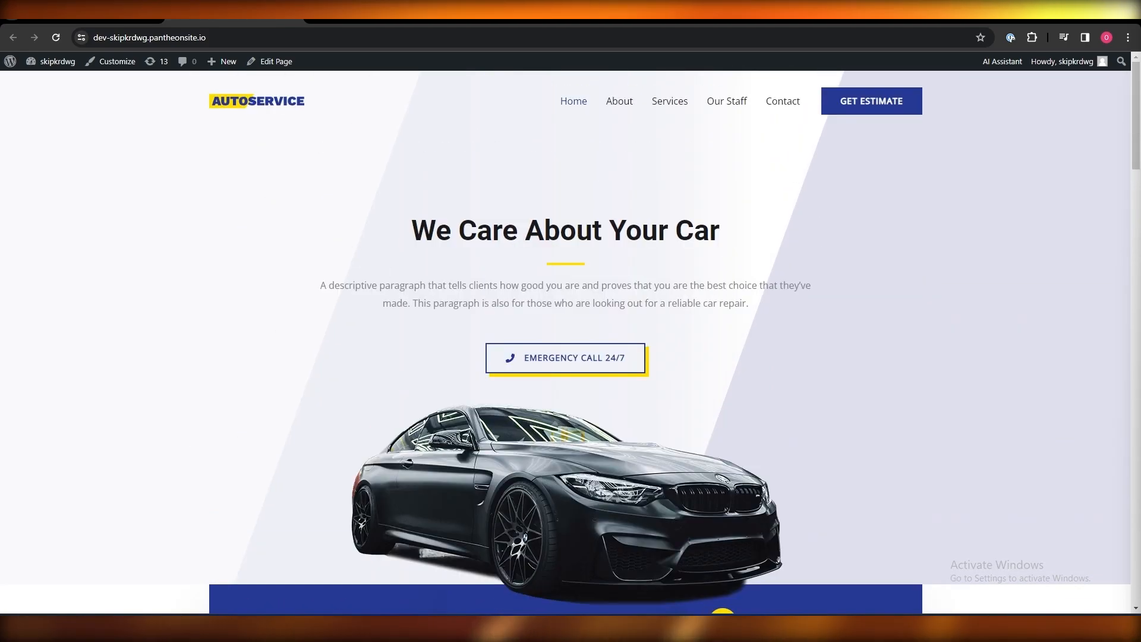
click(360, 19)
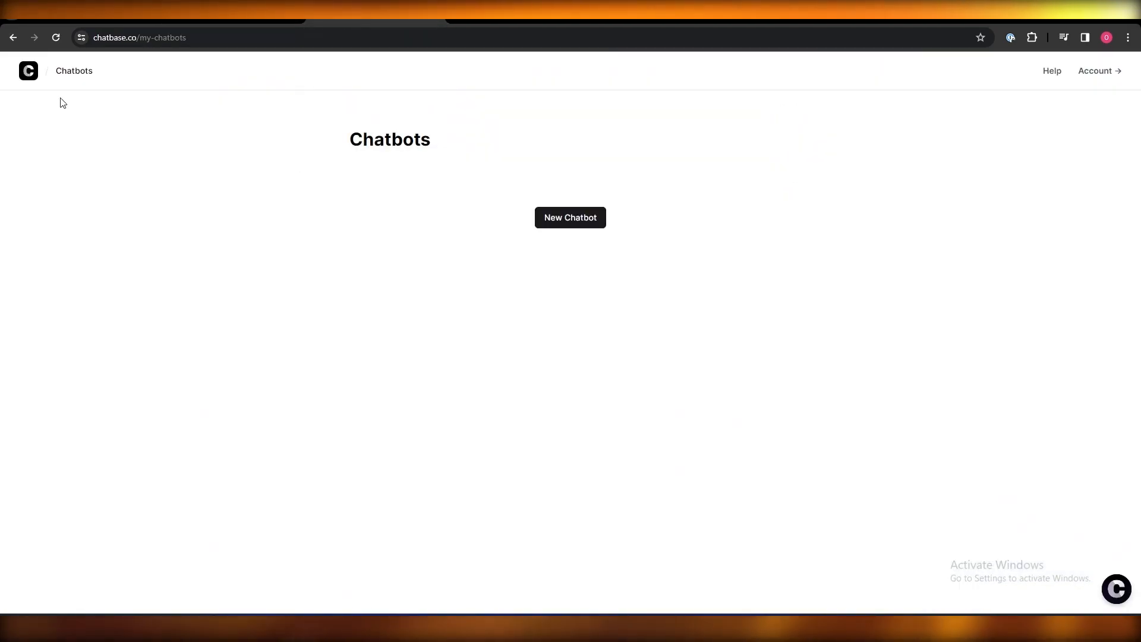
click(28, 70)
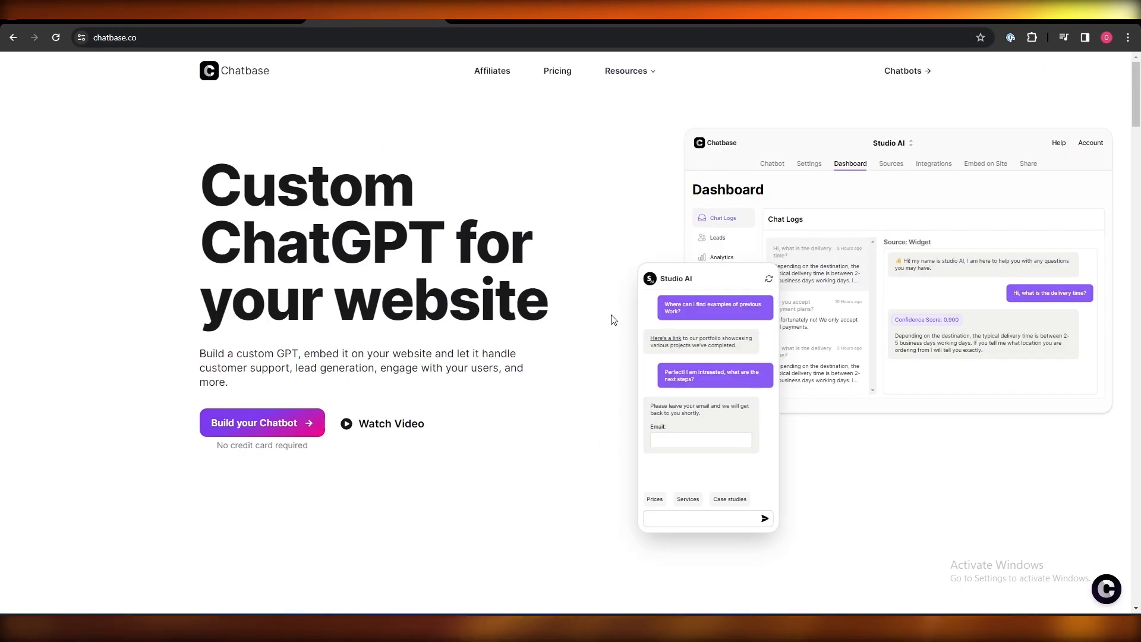
scroll(551, 319, down, 6)
scroll(540, 333, down, 4)
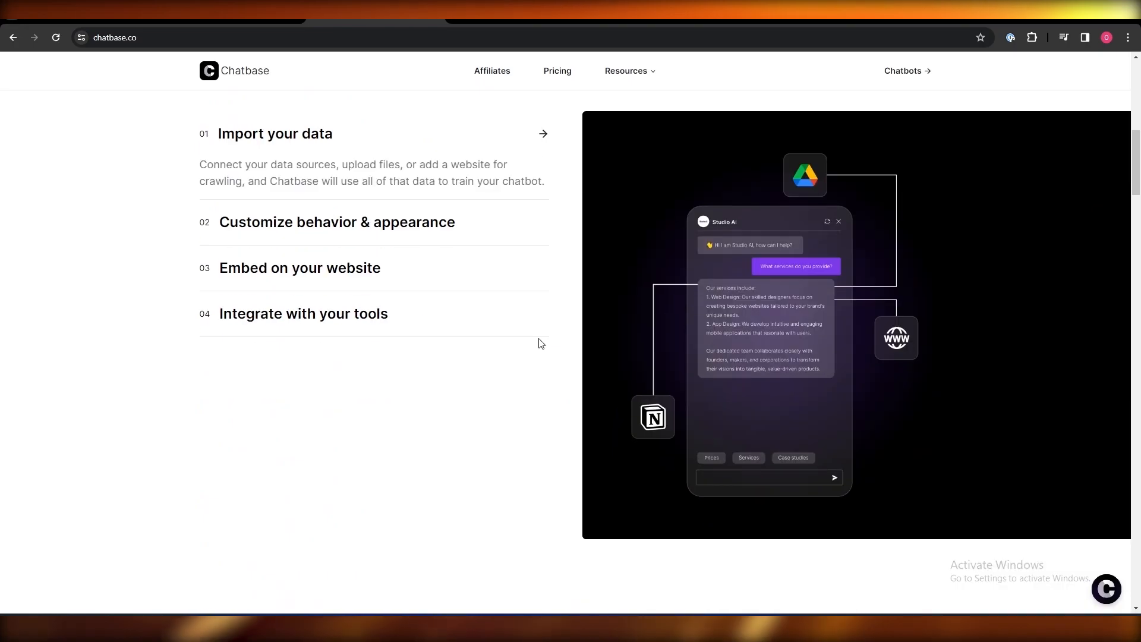
scroll(541, 344, up, 10)
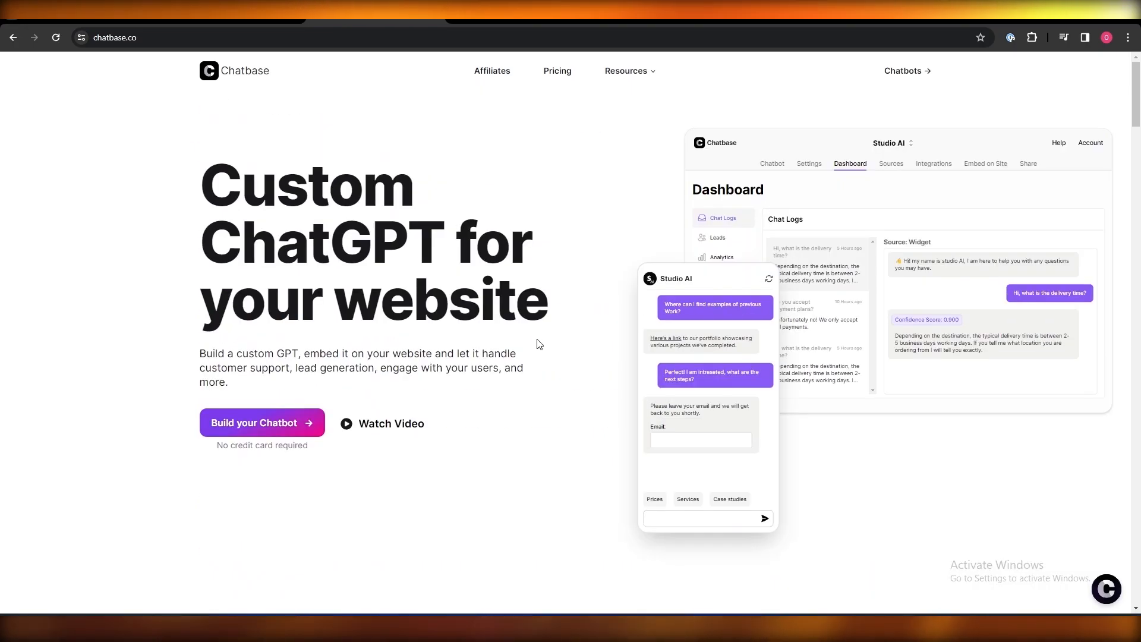
click(903, 71)
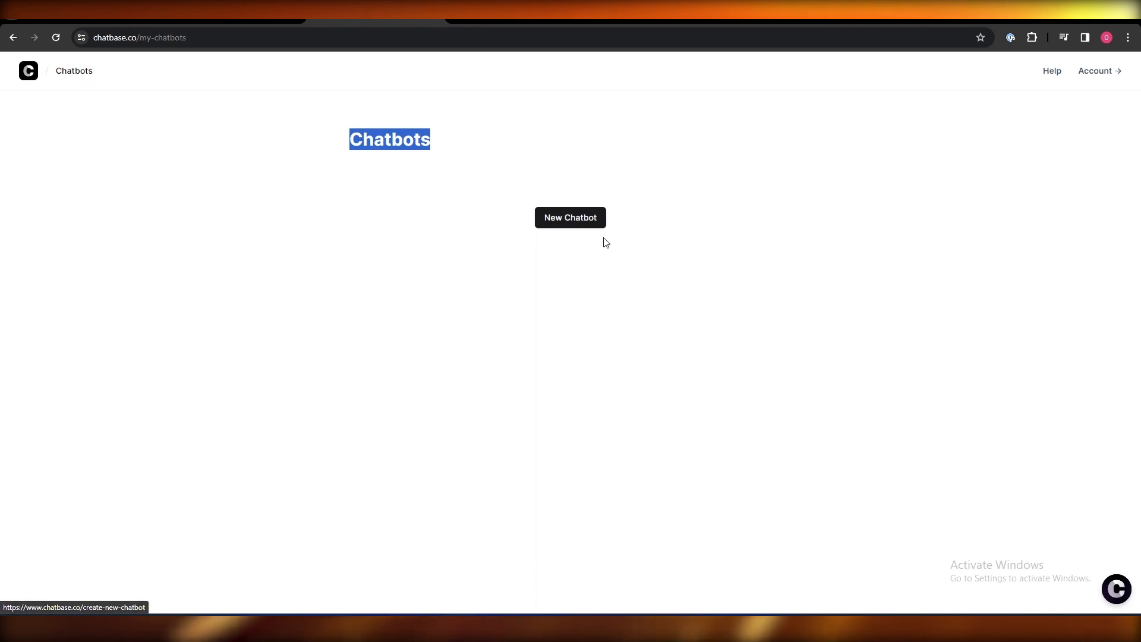
- Start a new chatbot and point out its Data Sources page
click(572, 228)
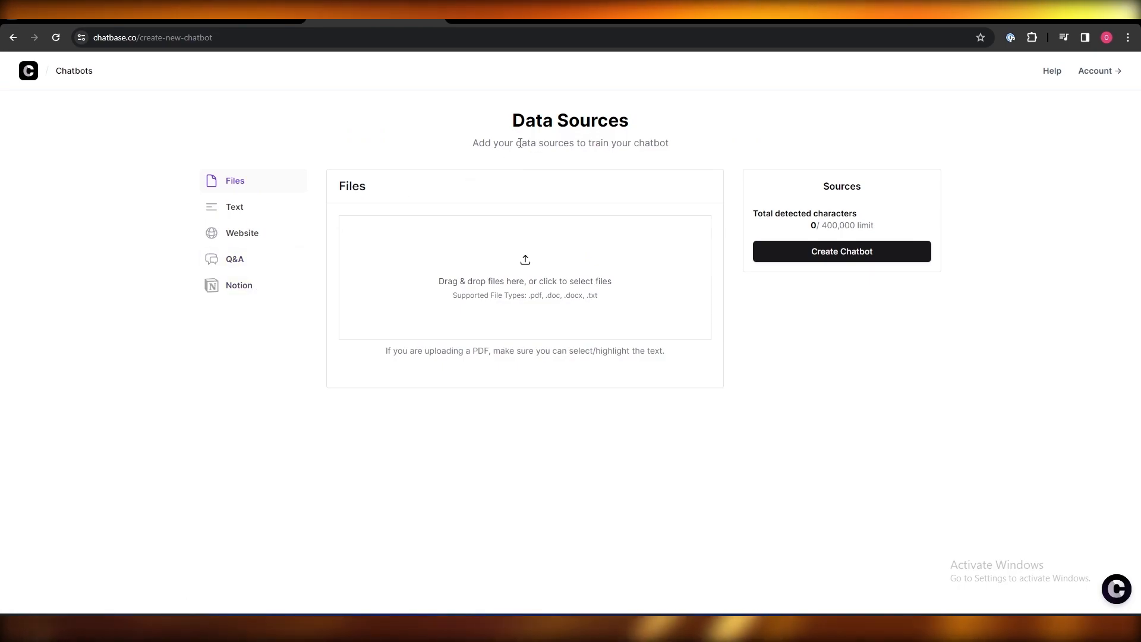
drag(510, 120, 636, 115)
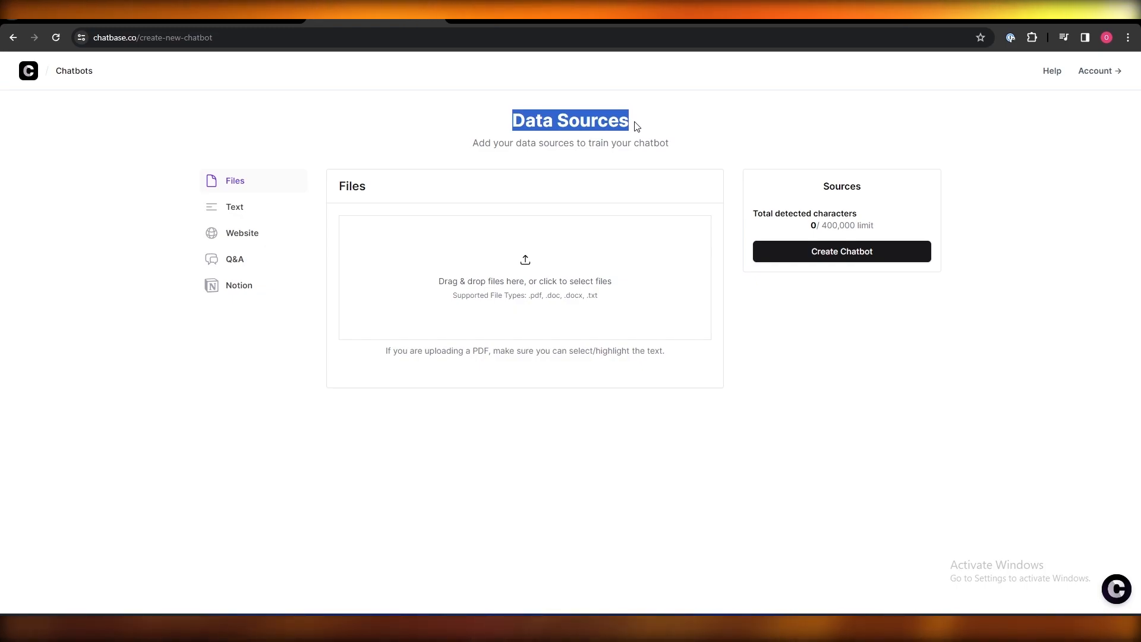
click(815, 323)
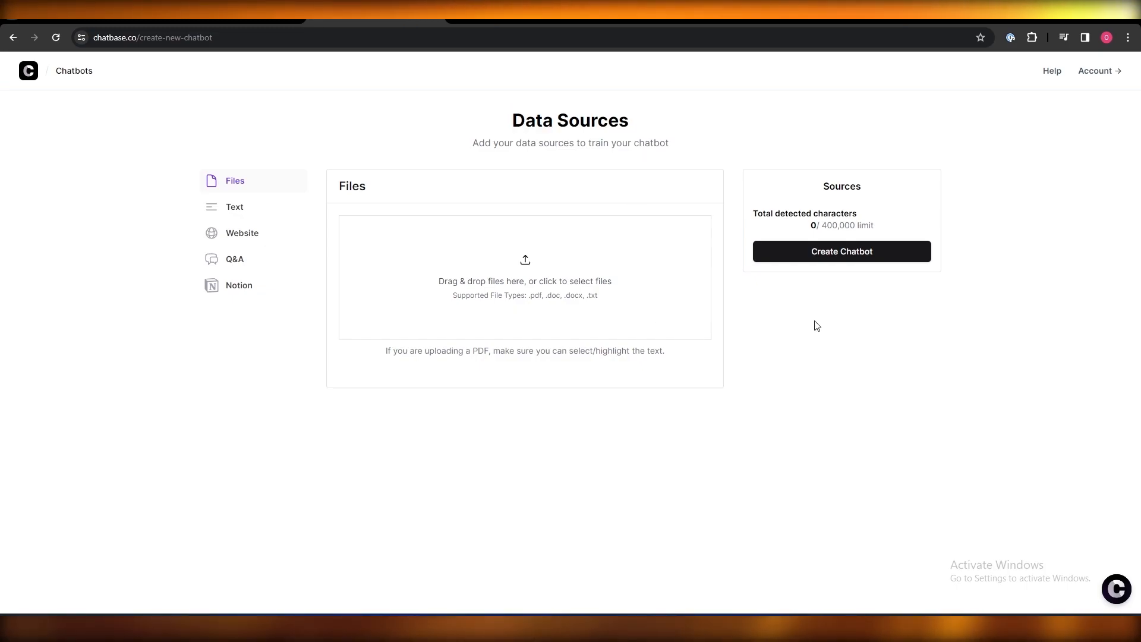
- Preview the Files, Text, Q&A and Notion sources, then choose the Website source
click(292, 188)
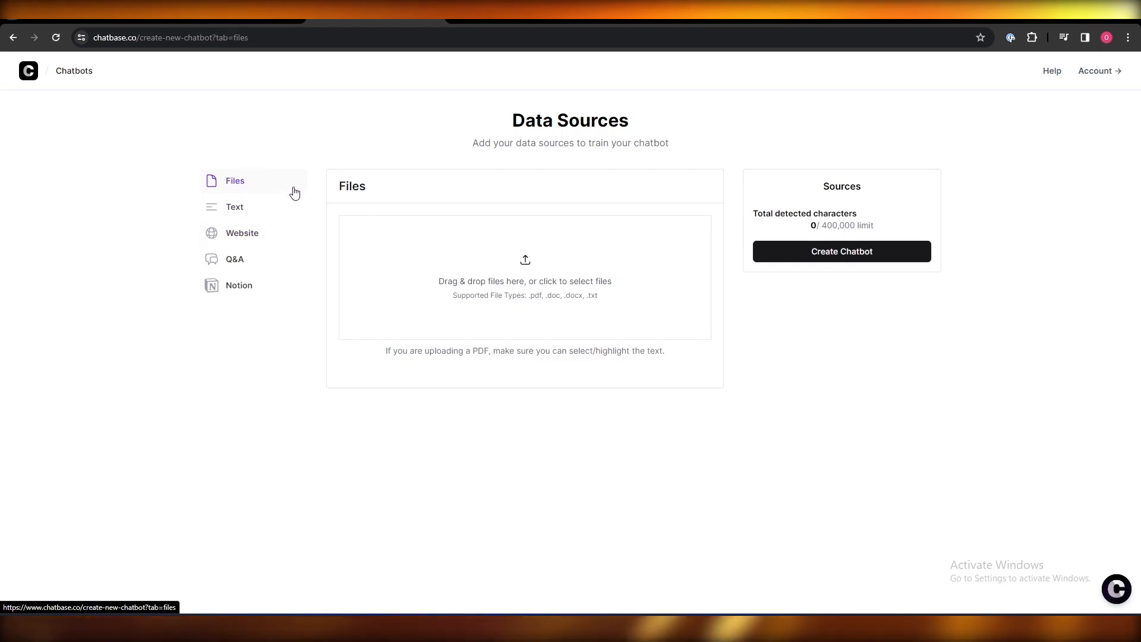
click(233, 209)
click(220, 236)
click(224, 264)
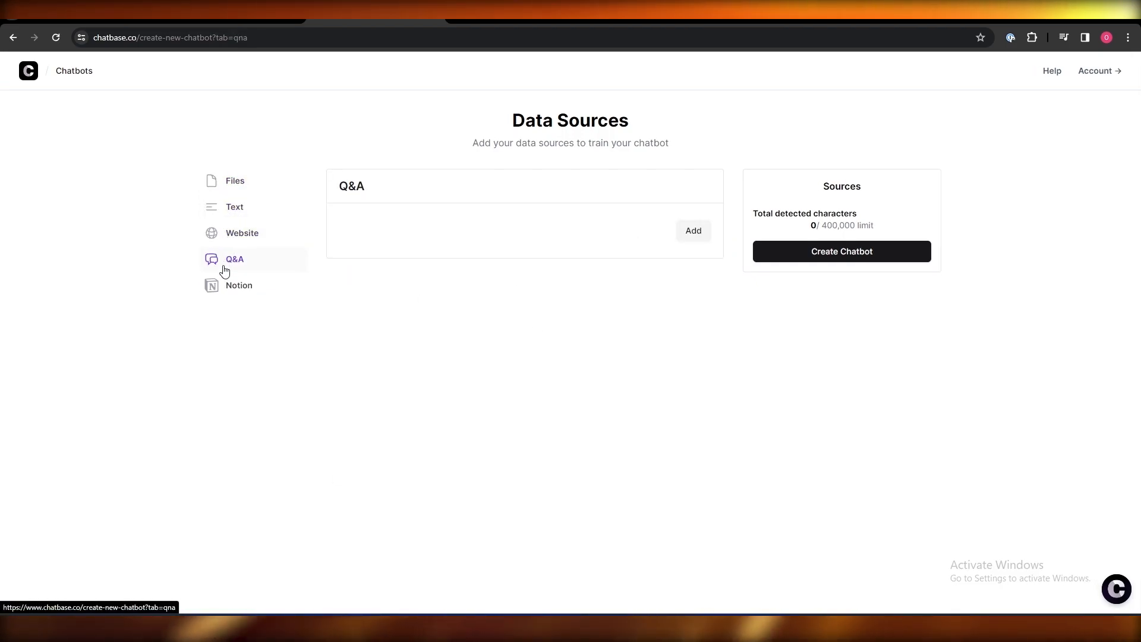
click(239, 291)
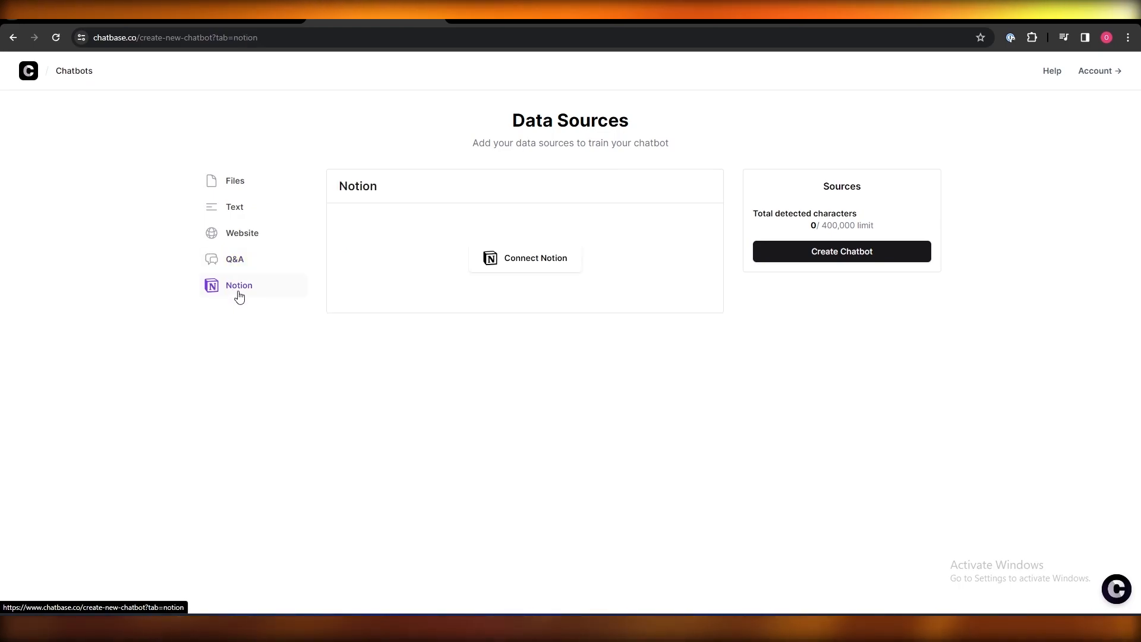
click(246, 235)
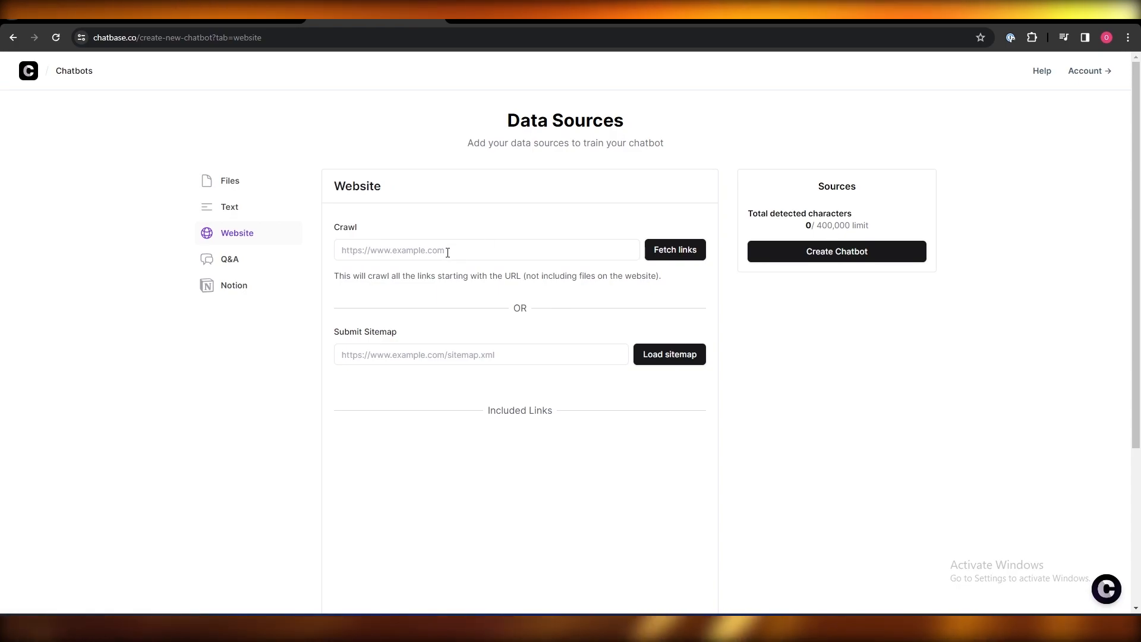
- Crawl the AutoService site address, copied from the other tab, to fetch its page links
click(235, 11)
click(226, 36)
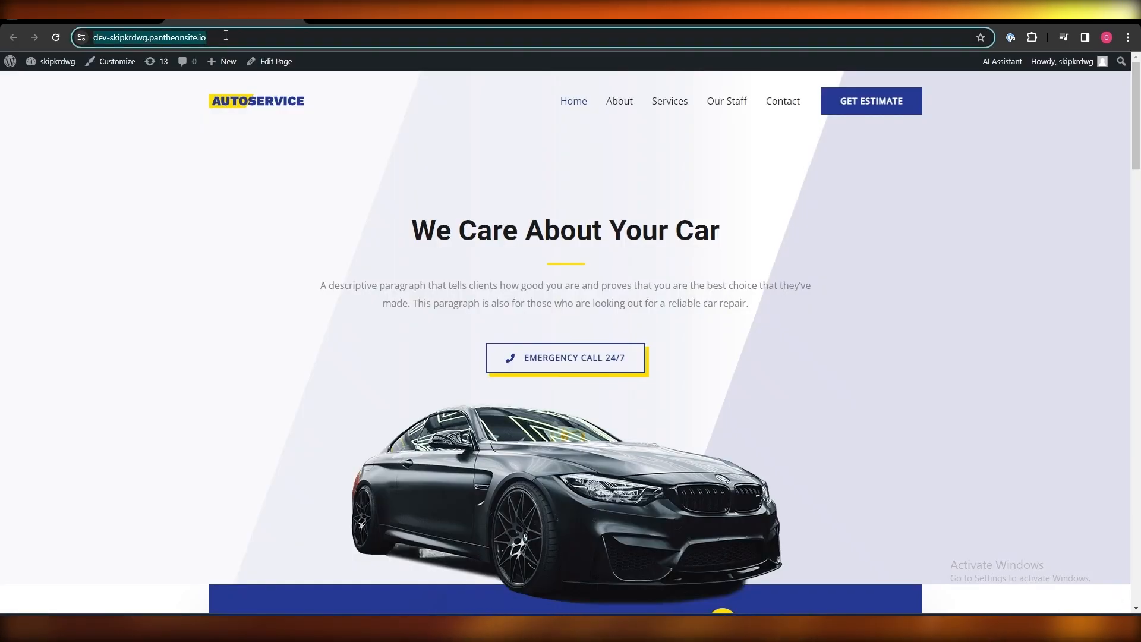
key(ctrl+c)
key(ctrl+Tab)
key(ctrl+v)
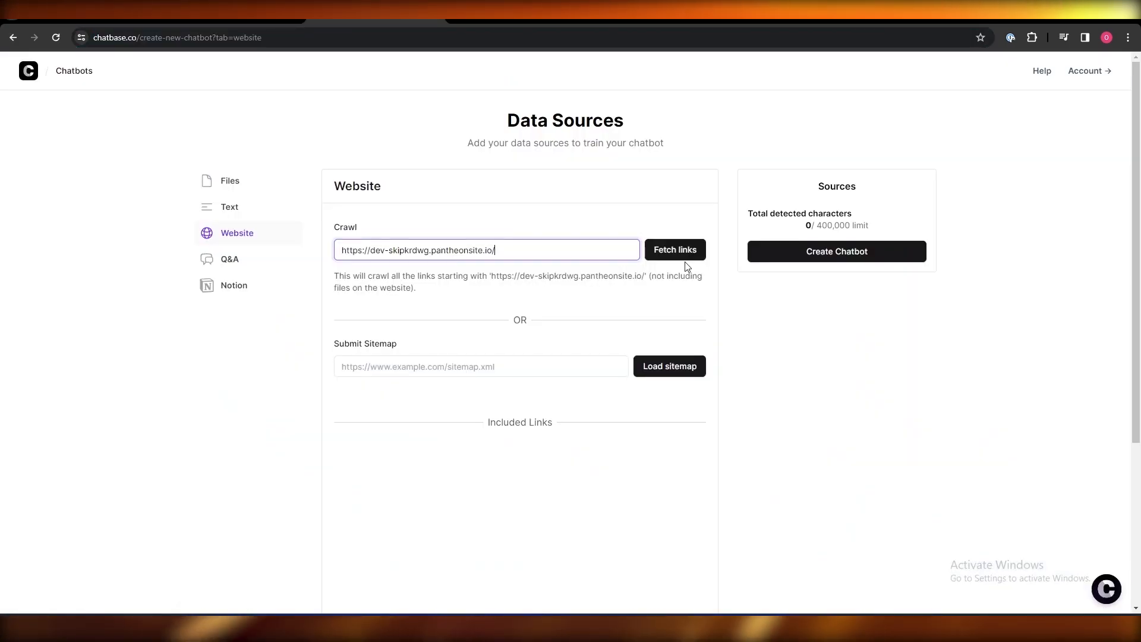
click(676, 263)
- Add the five found pages, 8,347 characters in total, as sources
scroll(767, 432, down, 2)
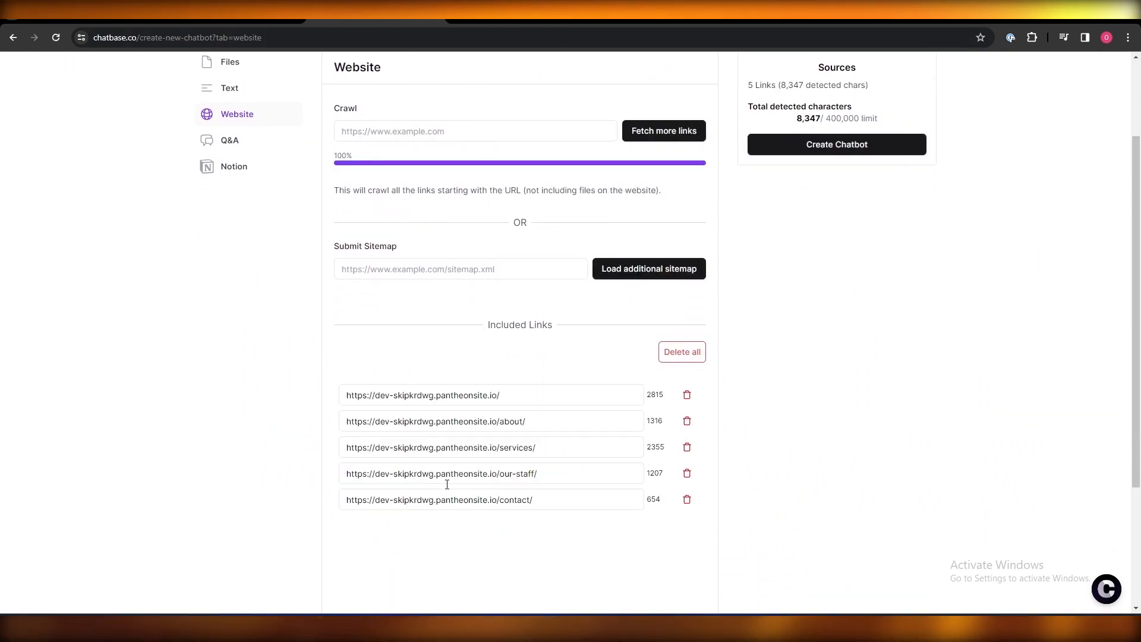
scroll(452, 495, down, 3)
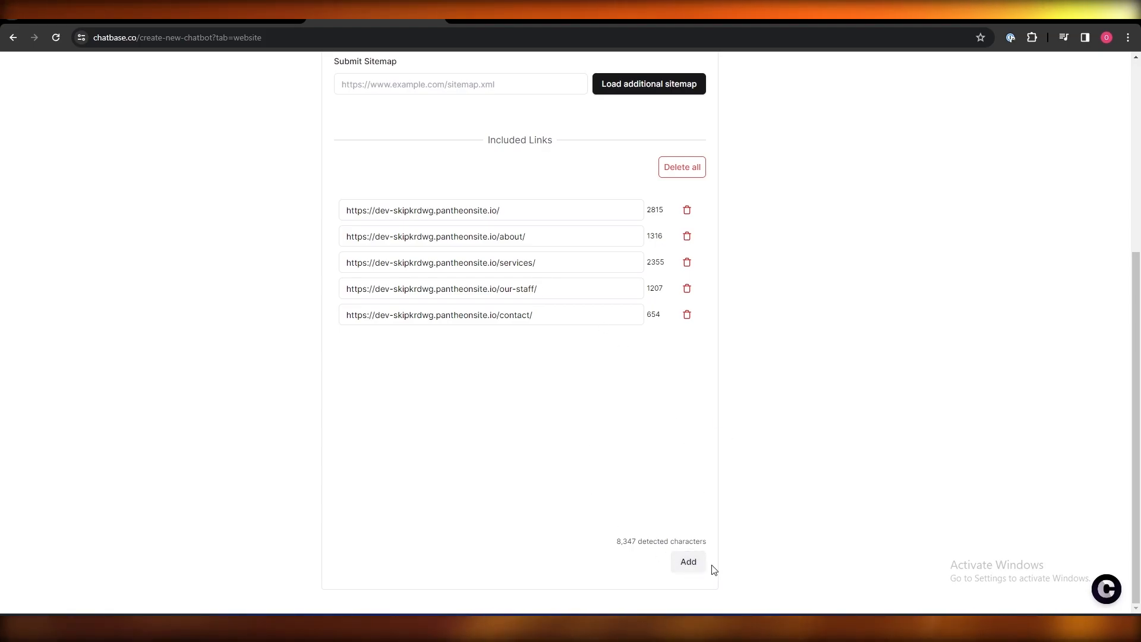
click(688, 562)
scroll(759, 484, up, 4)
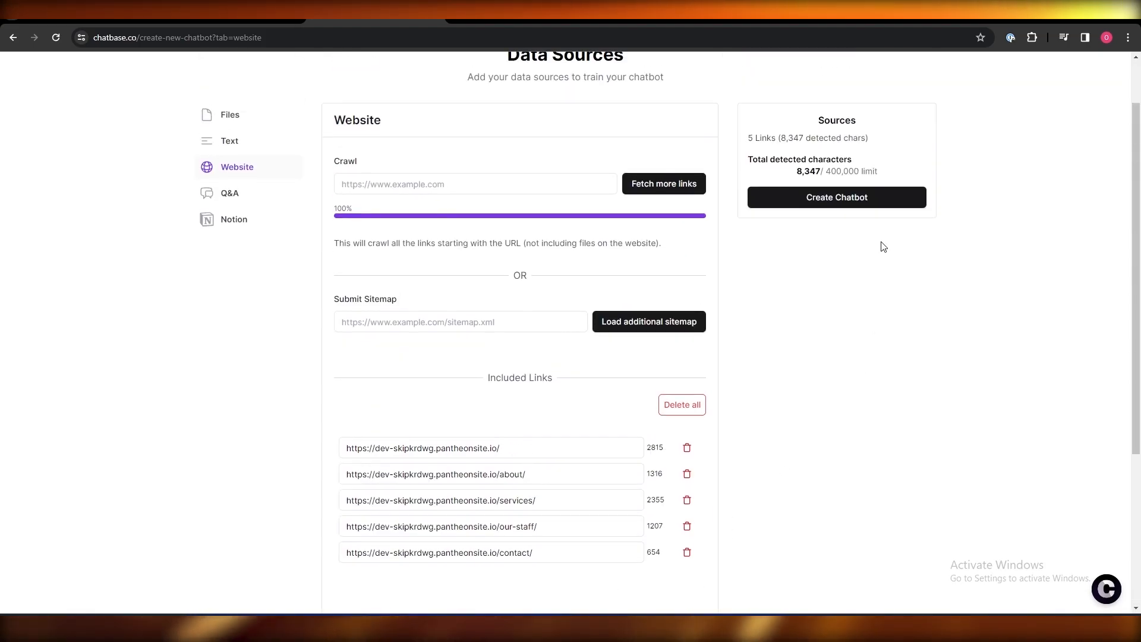
- Create the pantheonsite.io chatbot and confirm it is Trained on 9,518 characters with gpt-3.5-turbo
click(845, 199)
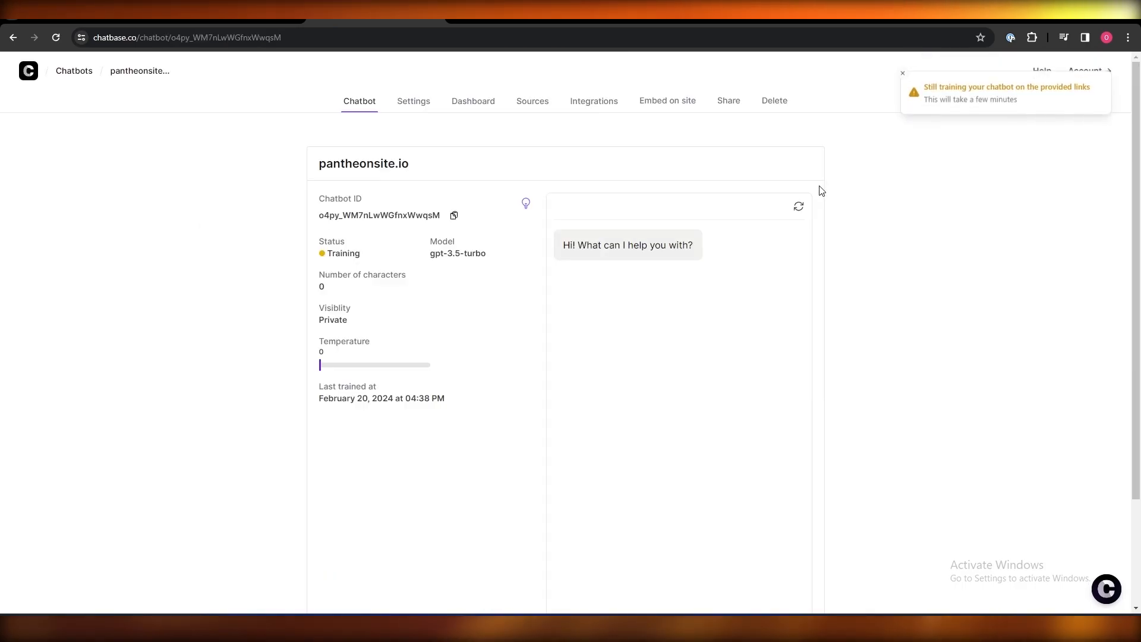
scroll(575, 269, down, 2)
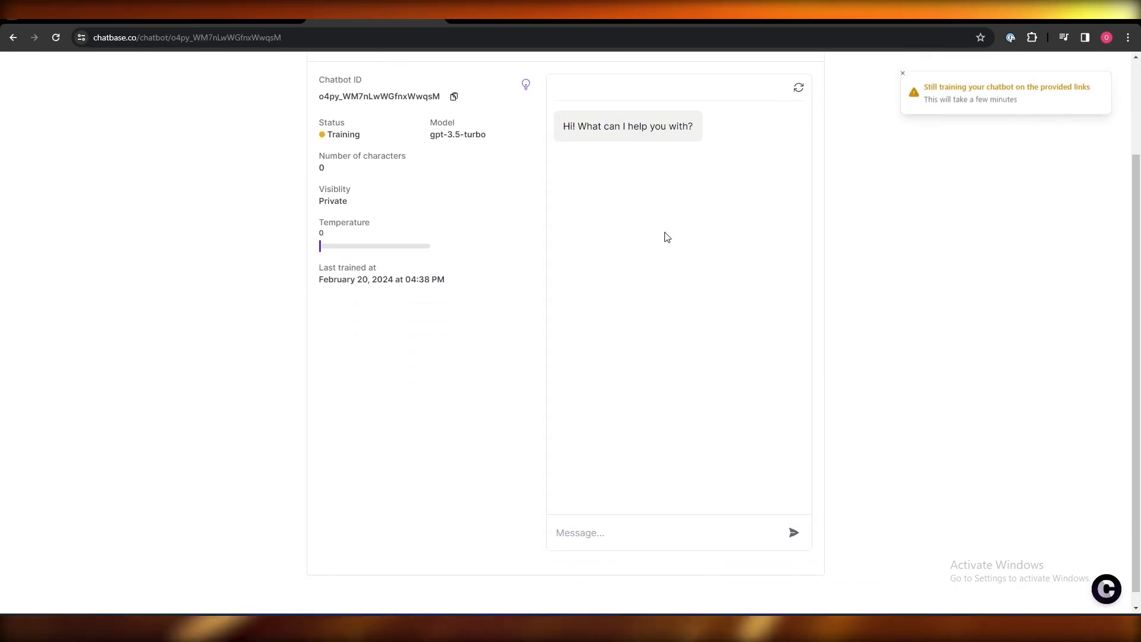
scroll(550, 224, up, 2)
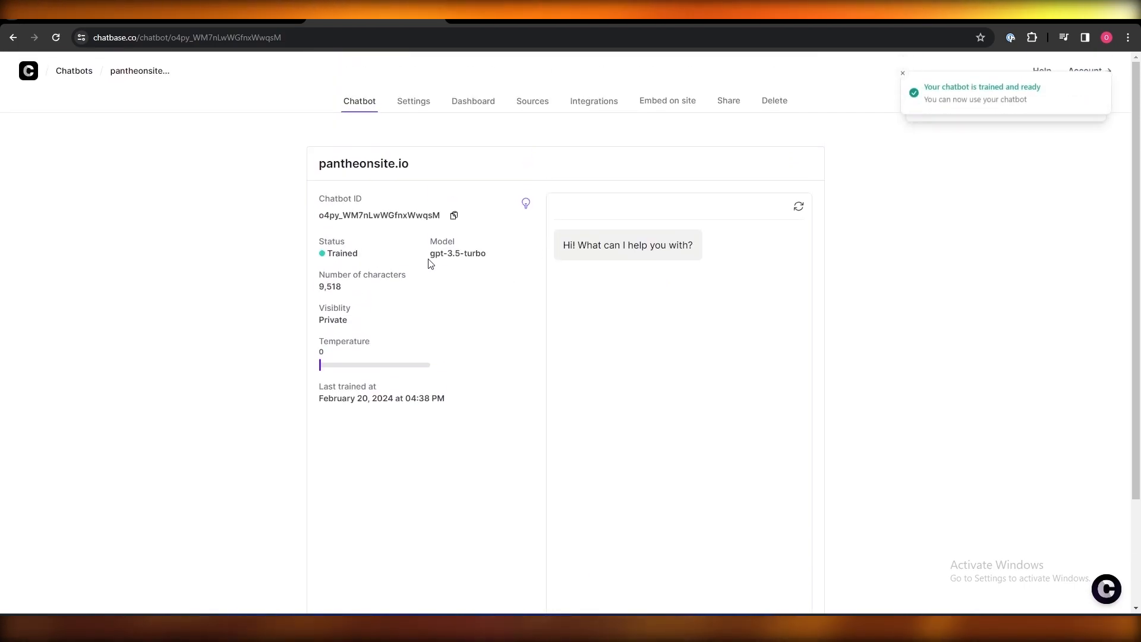
drag(326, 254, 357, 254)
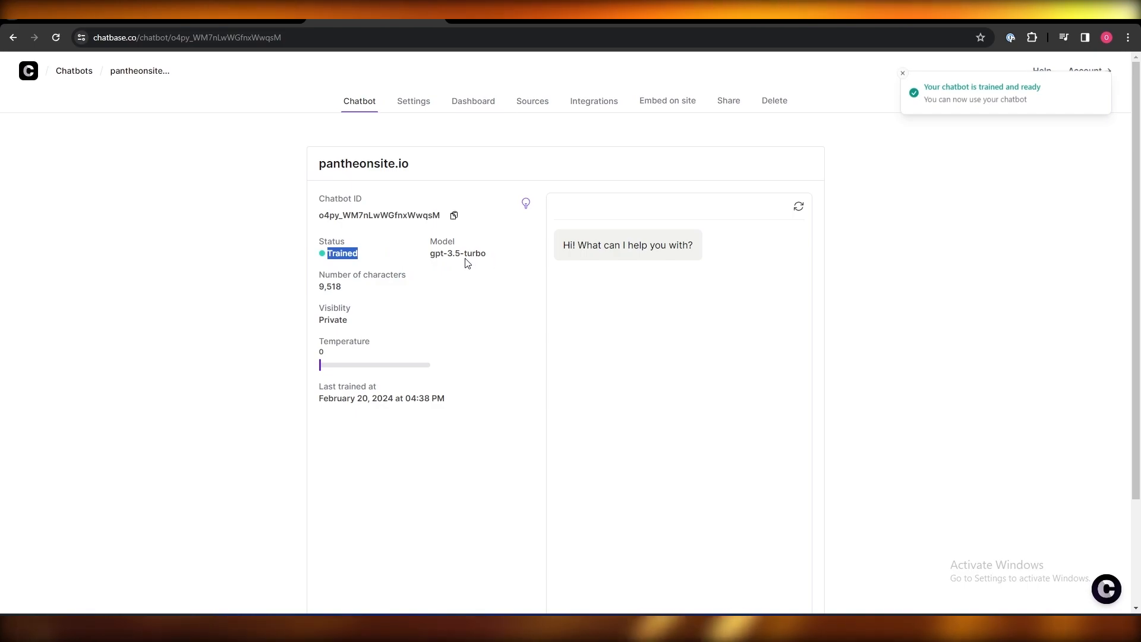
click(458, 283)
scroll(412, 300, down, 2)
scroll(533, 418, down, 1)
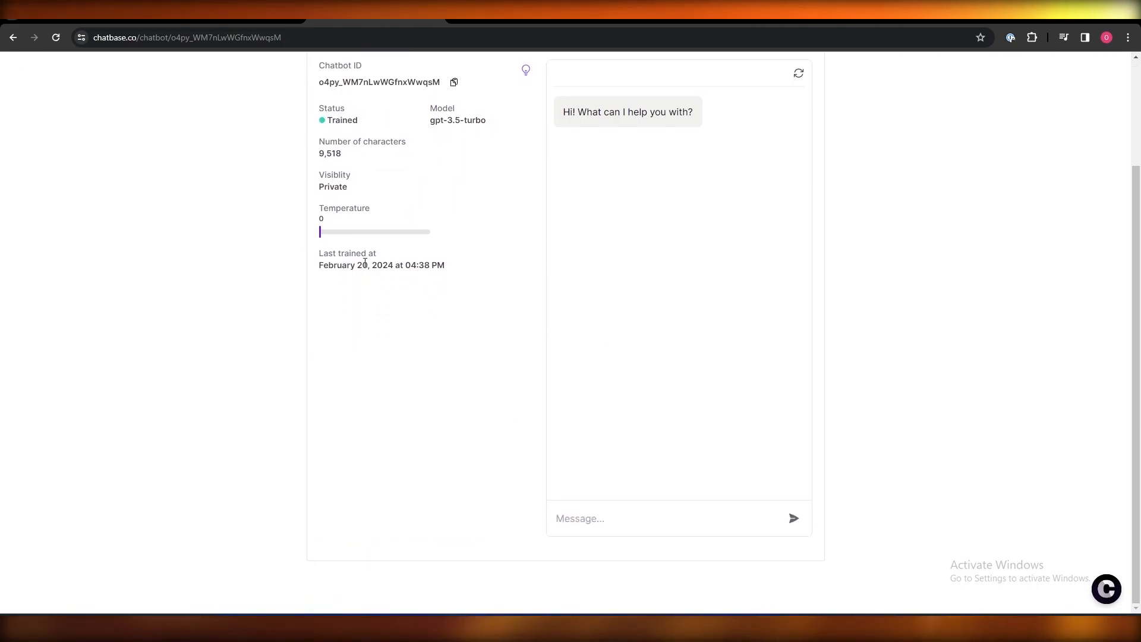
scroll(632, 532, up, 3)
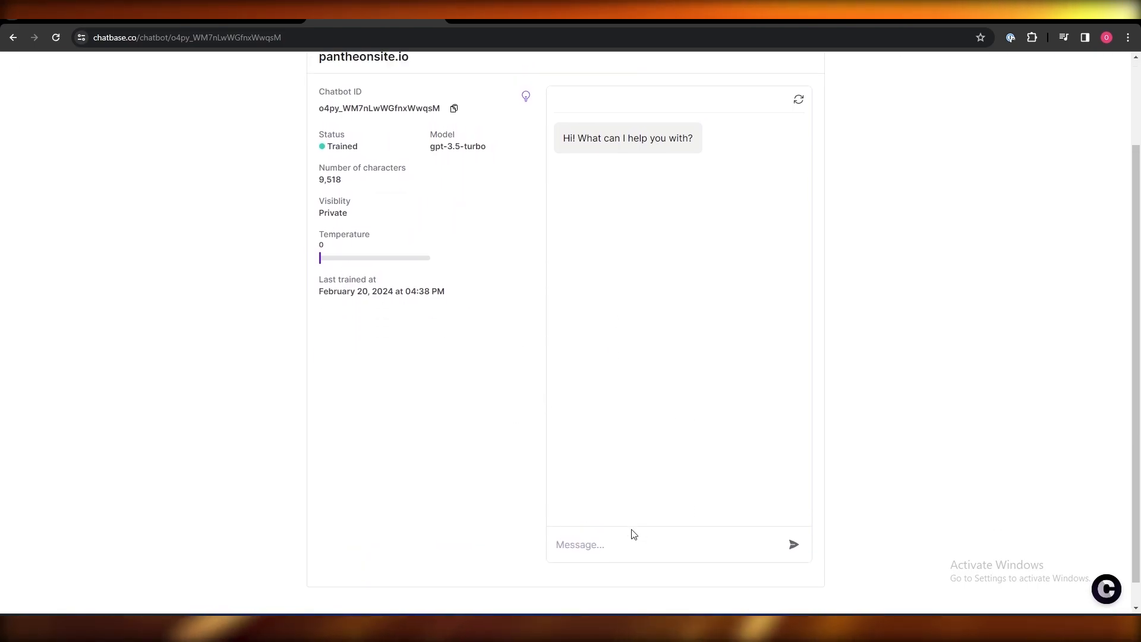
scroll(630, 535, down, 3)
- Ask the chatbot 'what are your timings' and get its weekday, Saturday and Sunday hours
click(630, 535)
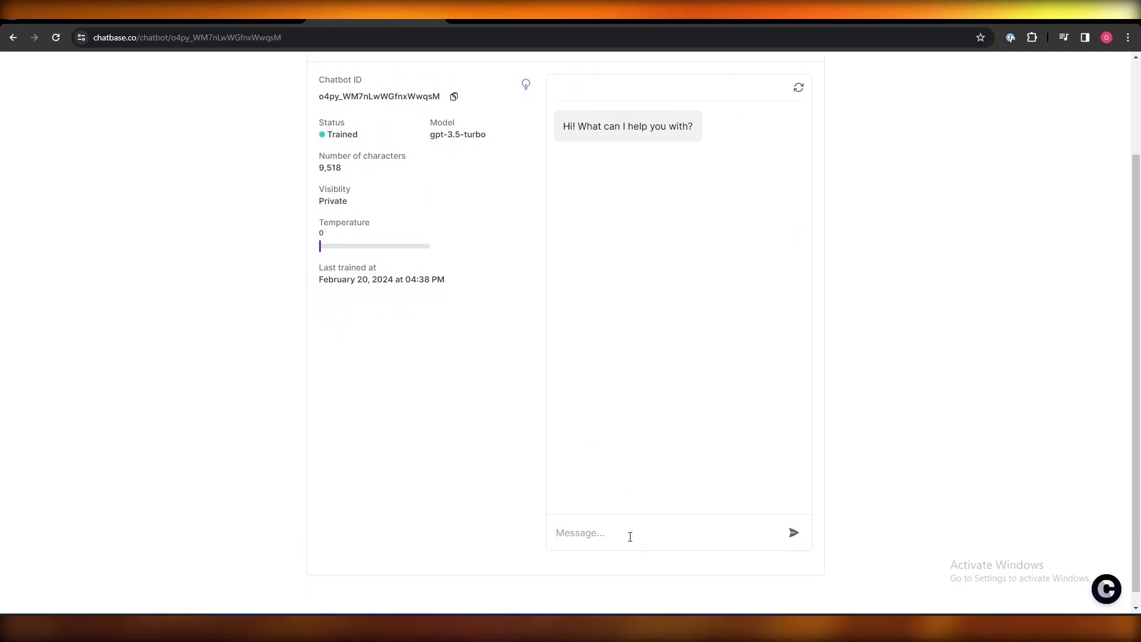
text(what are your timings)
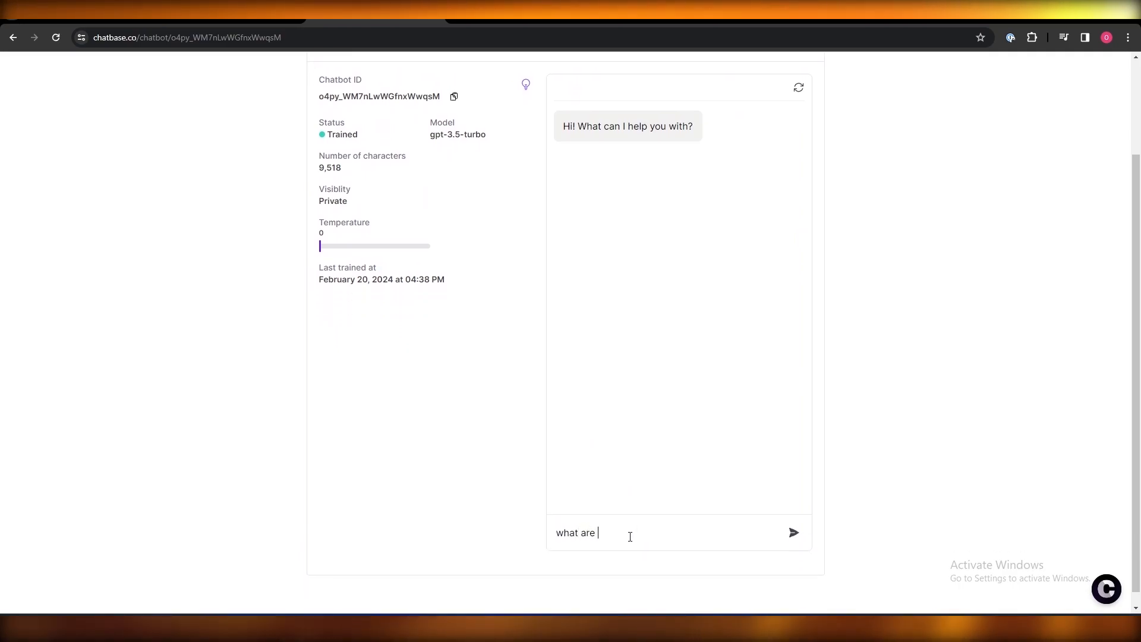
key(Return)
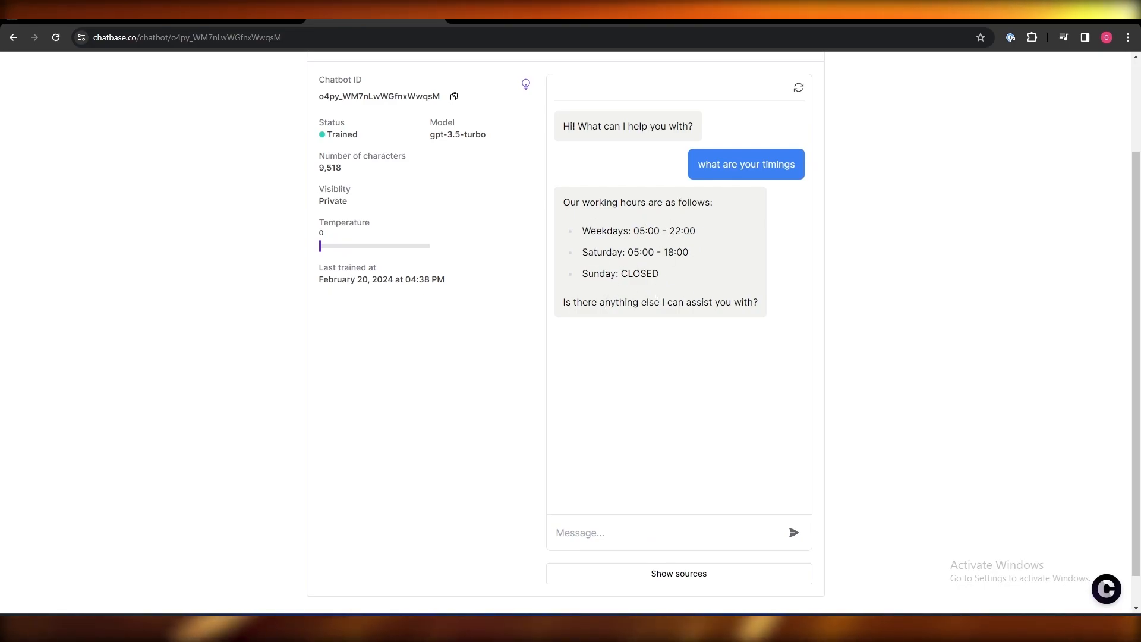
click(234, 12)
scroll(334, 364, down, 7)
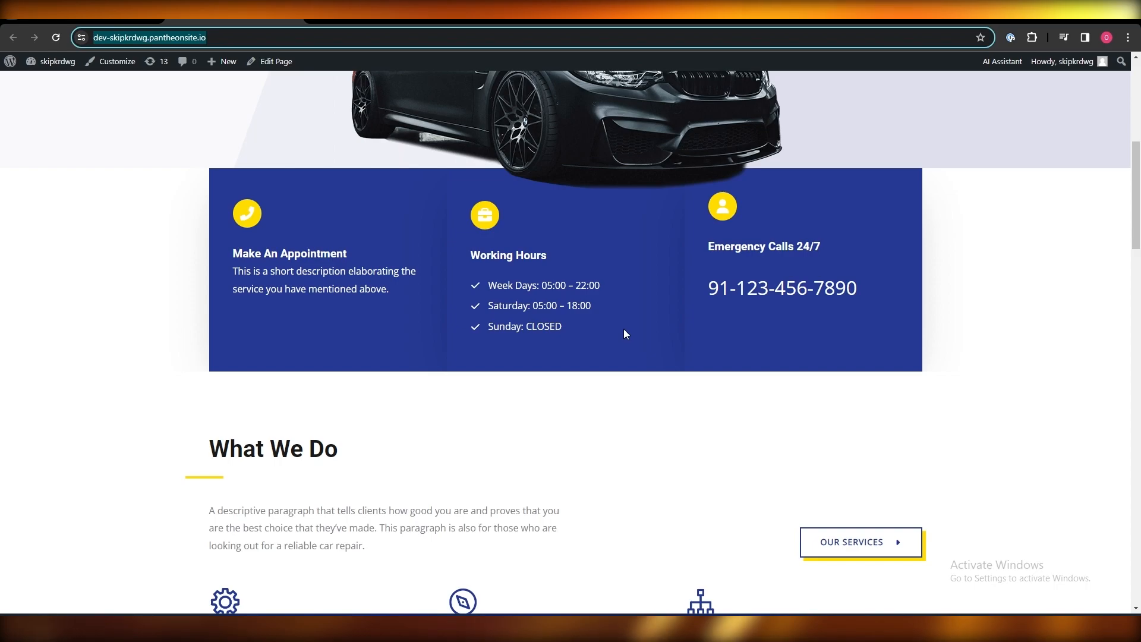
- Compare the site's Working Hours box with the bot's answer, then return to Chatbase
scroll(623, 330, down, 2)
scroll(624, 303, up, 4)
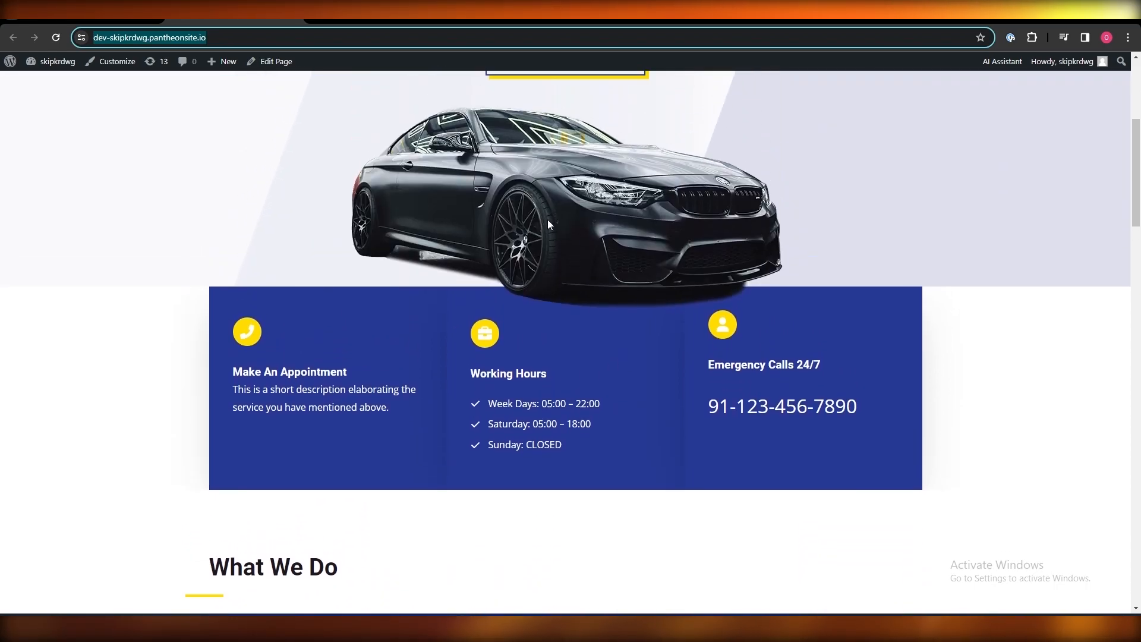
click(376, 12)
scroll(689, 287, up, 2)
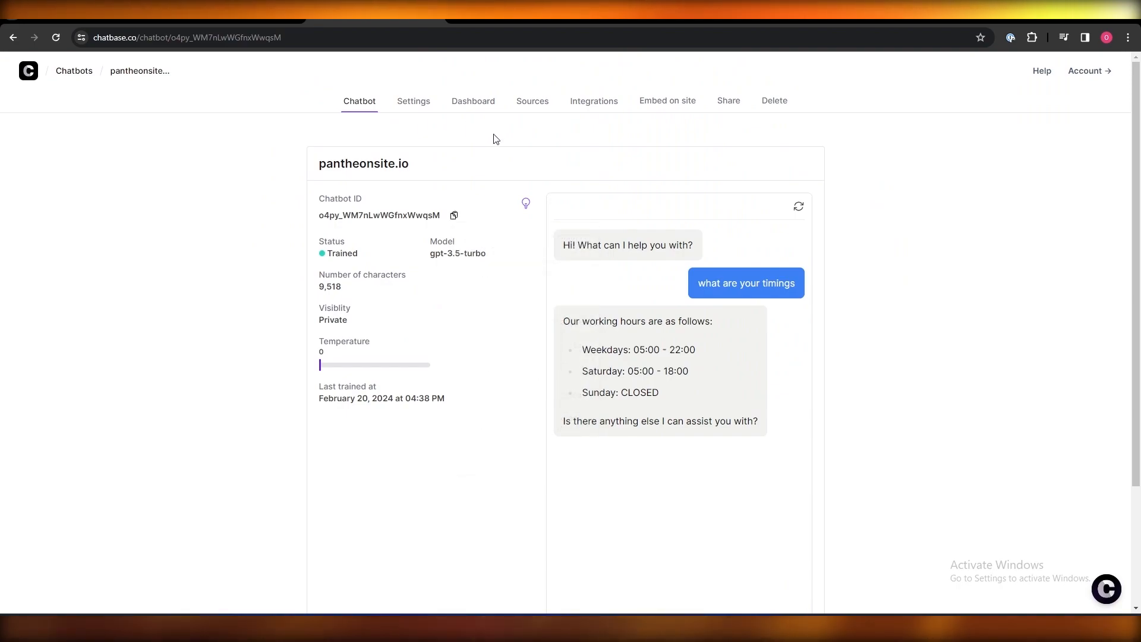
- In the Chat Interface settings, change the initial message to 'sup!'
click(412, 99)
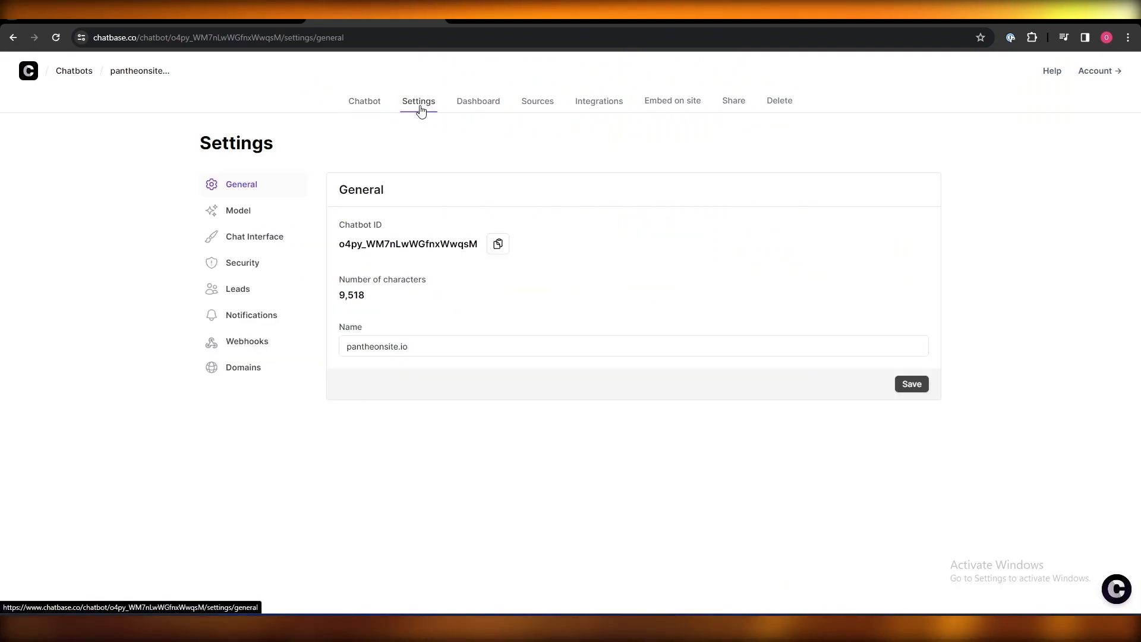
click(252, 245)
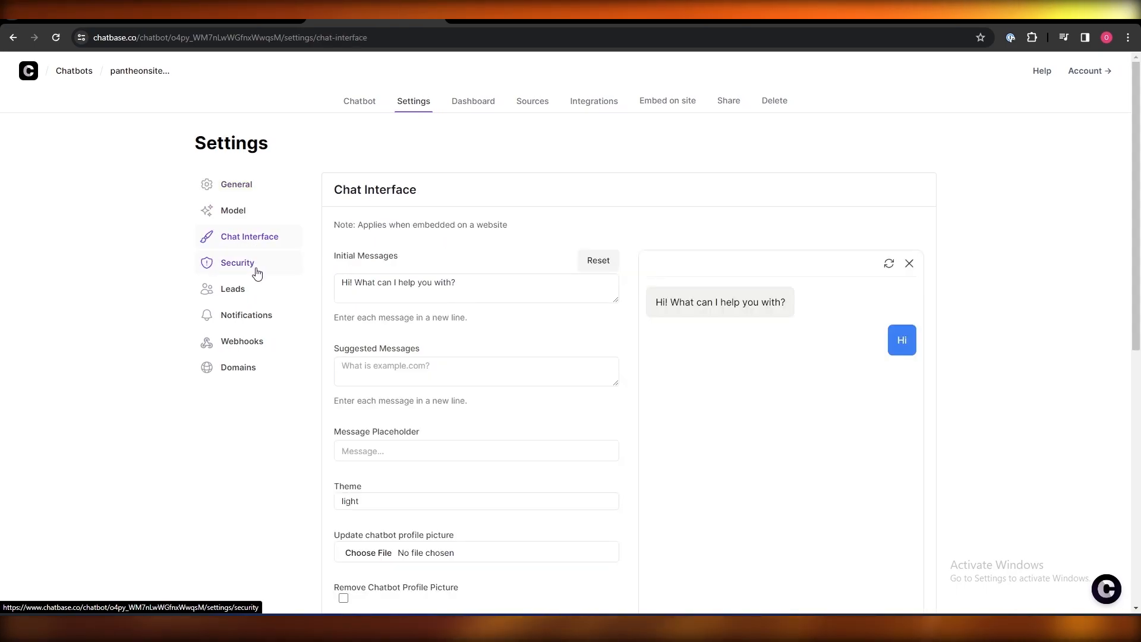
scroll(754, 344, down, 4)
scroll(773, 285, up, 2)
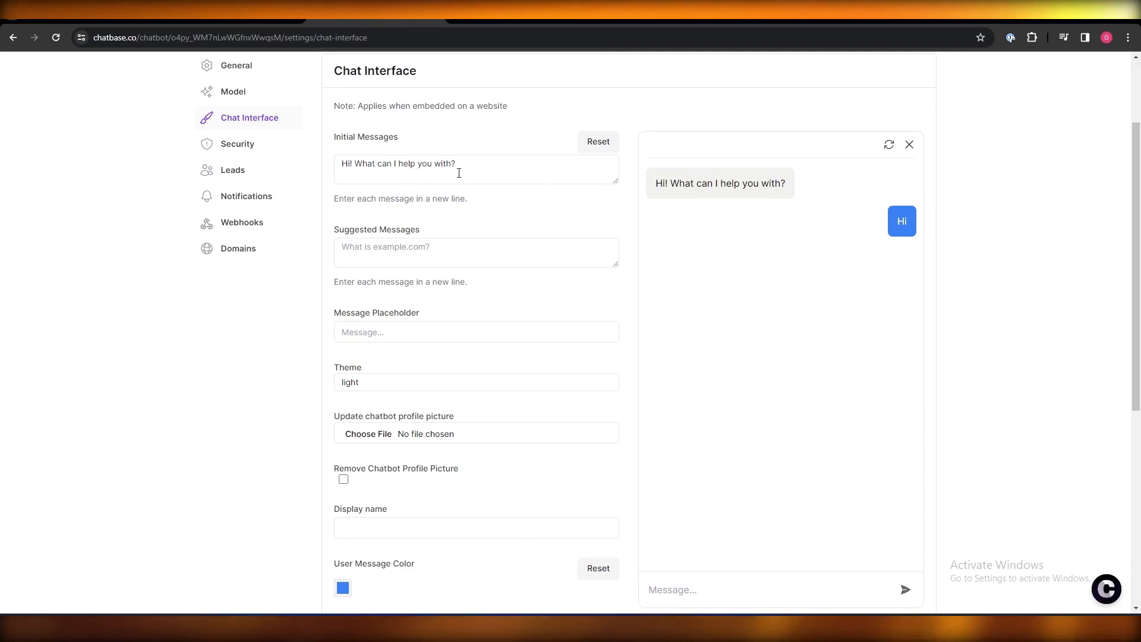
drag(655, 183, 786, 183)
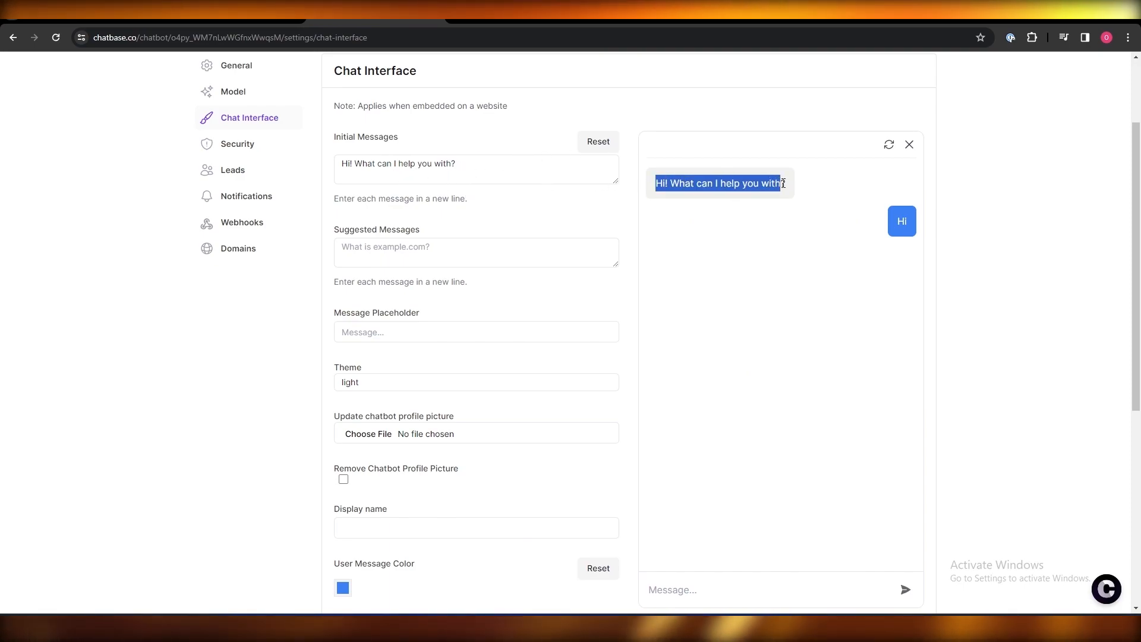
drag(507, 170, 329, 171)
text(sup!)
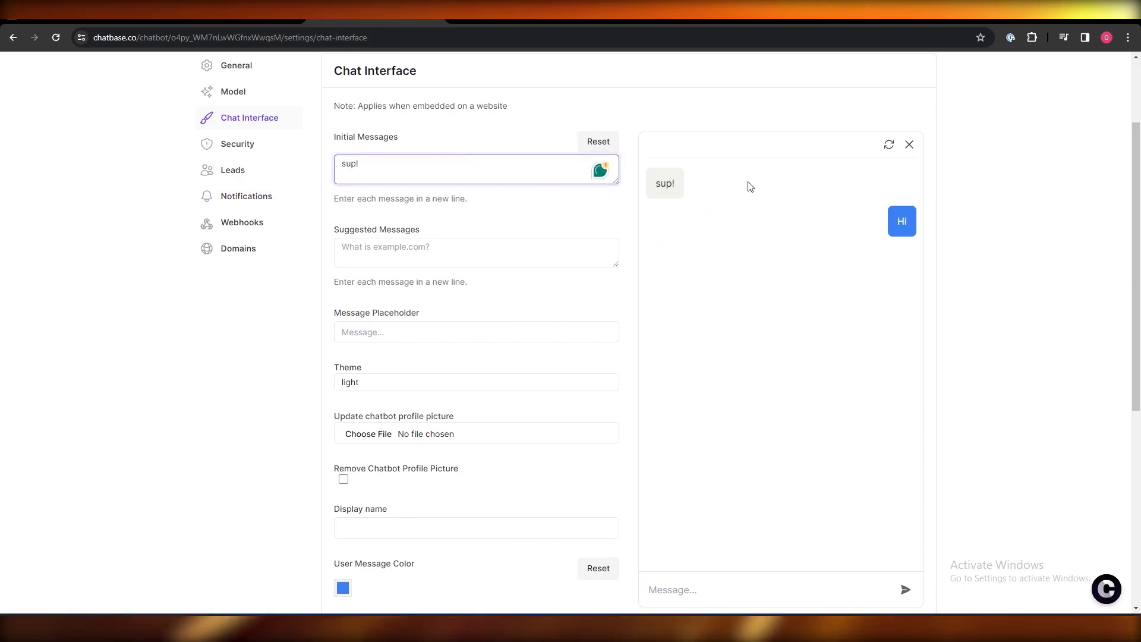
- Add 'timing?' as a suggested message and check it in the preview
click(361, 261)
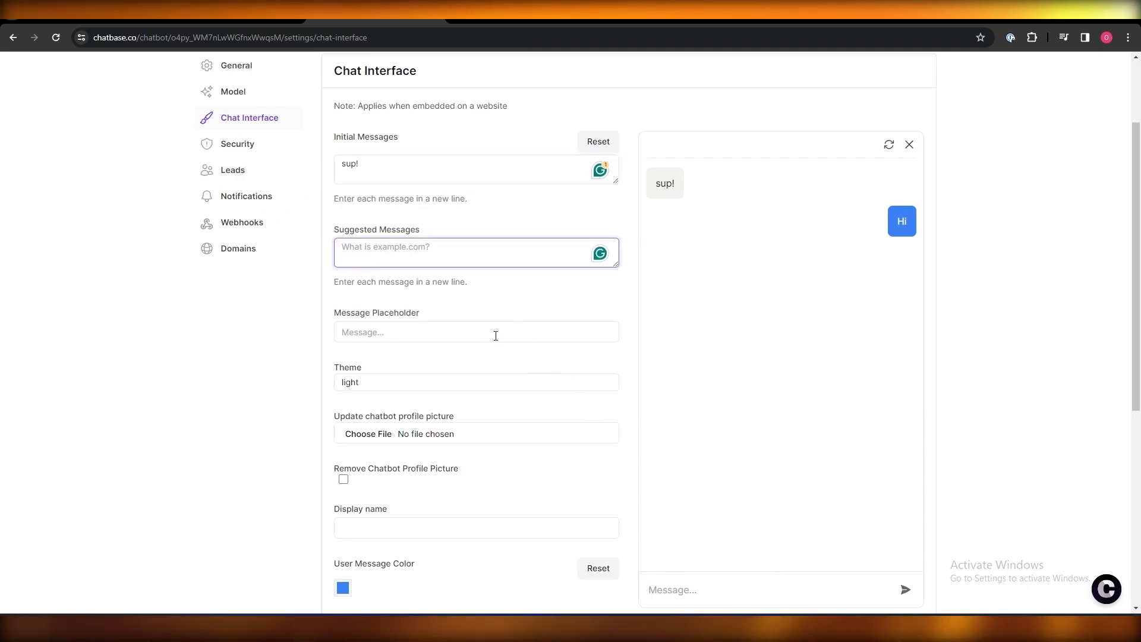
text(timing?)
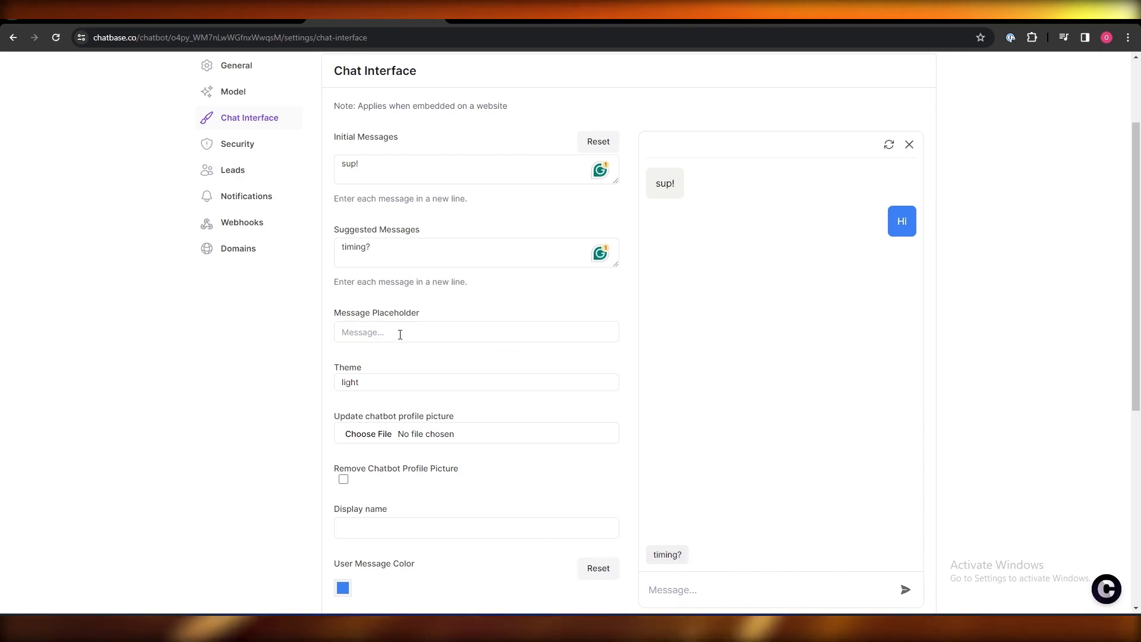
scroll(515, 533, down, 1)
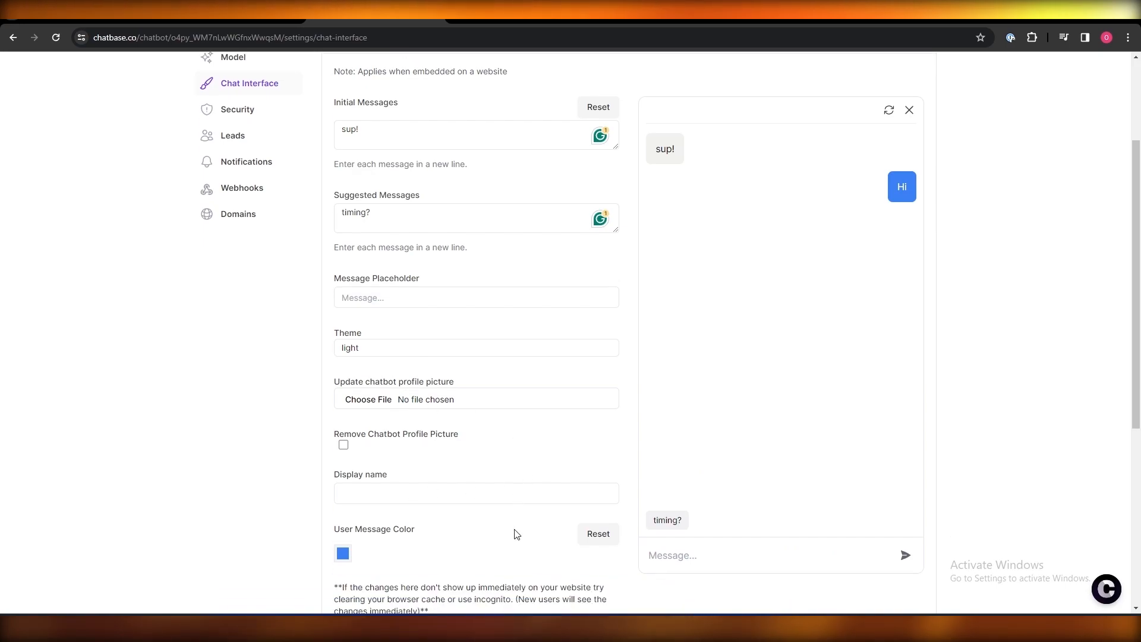
scroll(515, 522, up, 3)
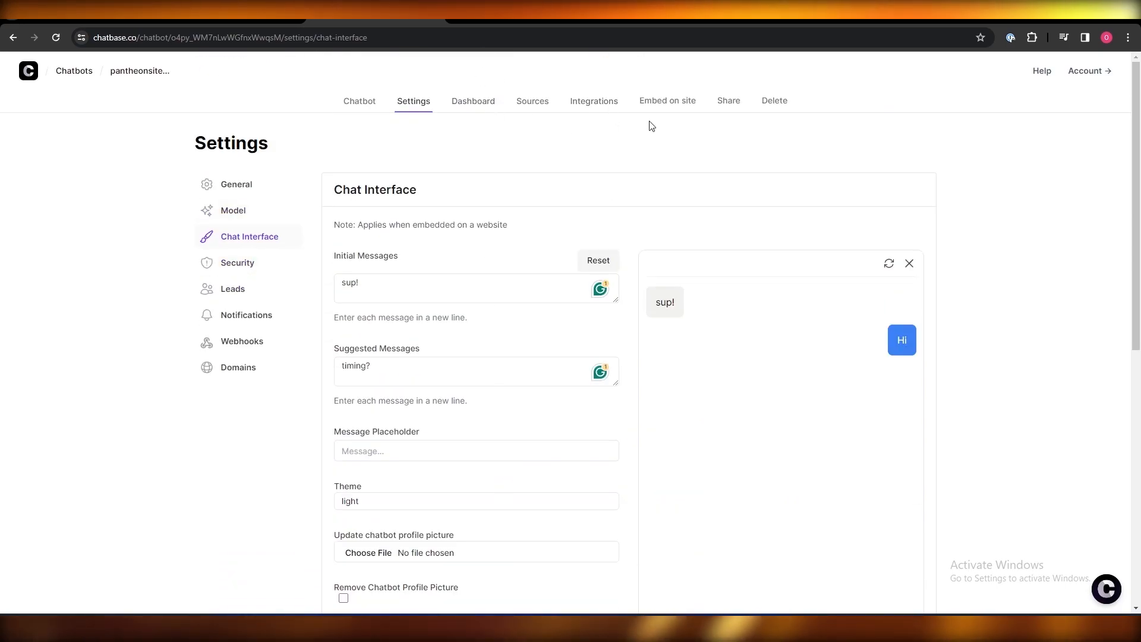
- Make the chatbot public via Embed on site and copy its chat-bubble script
click(606, 118)
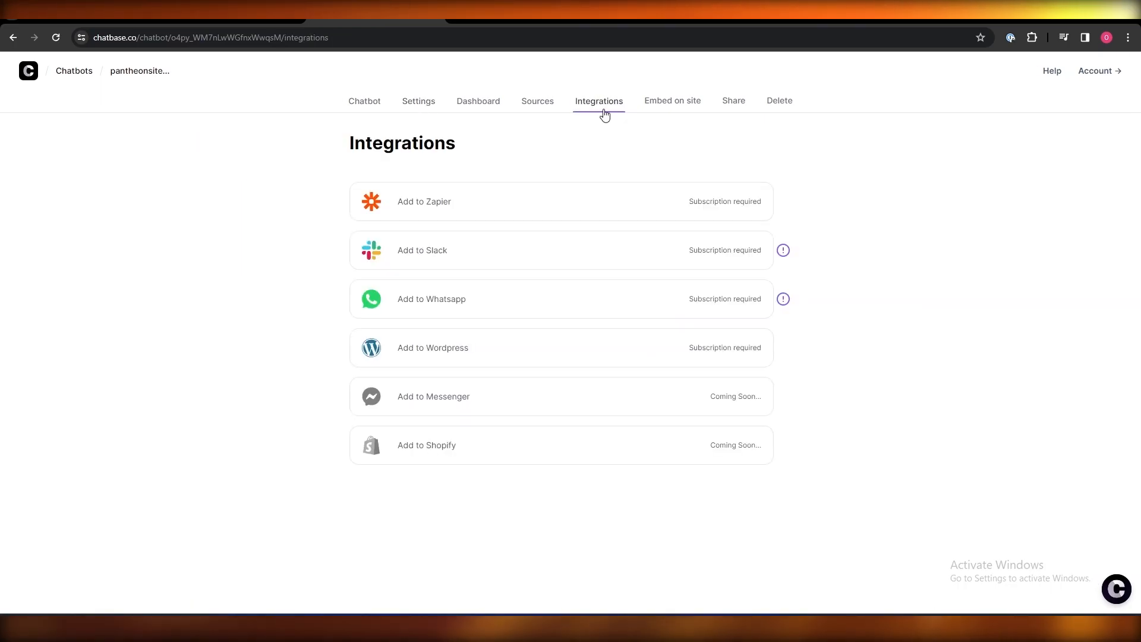
click(677, 106)
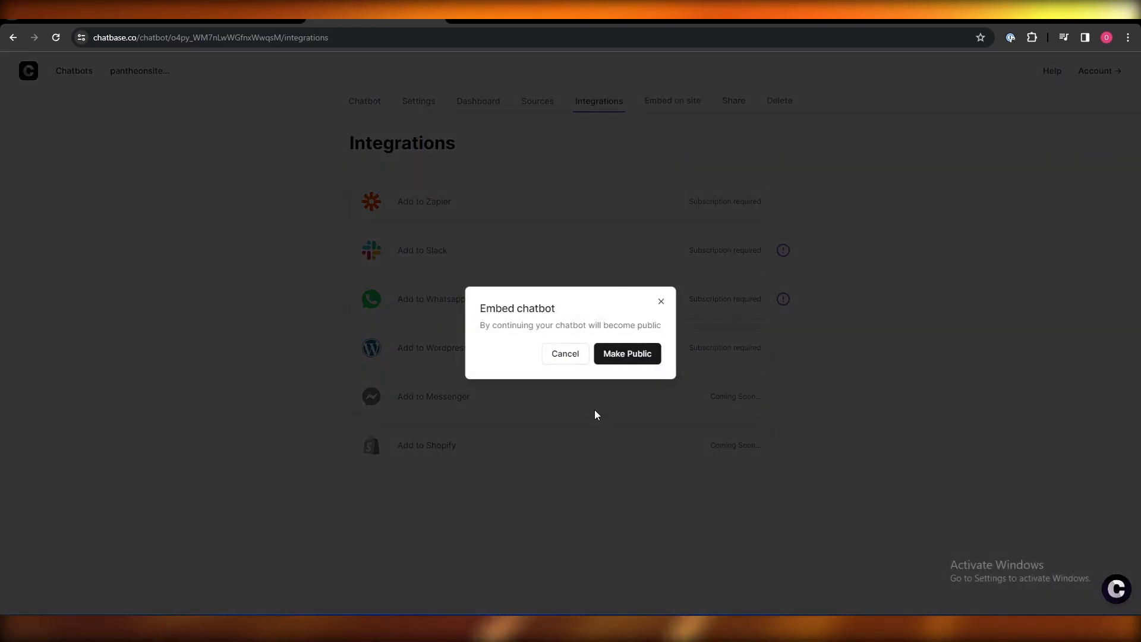
click(615, 367)
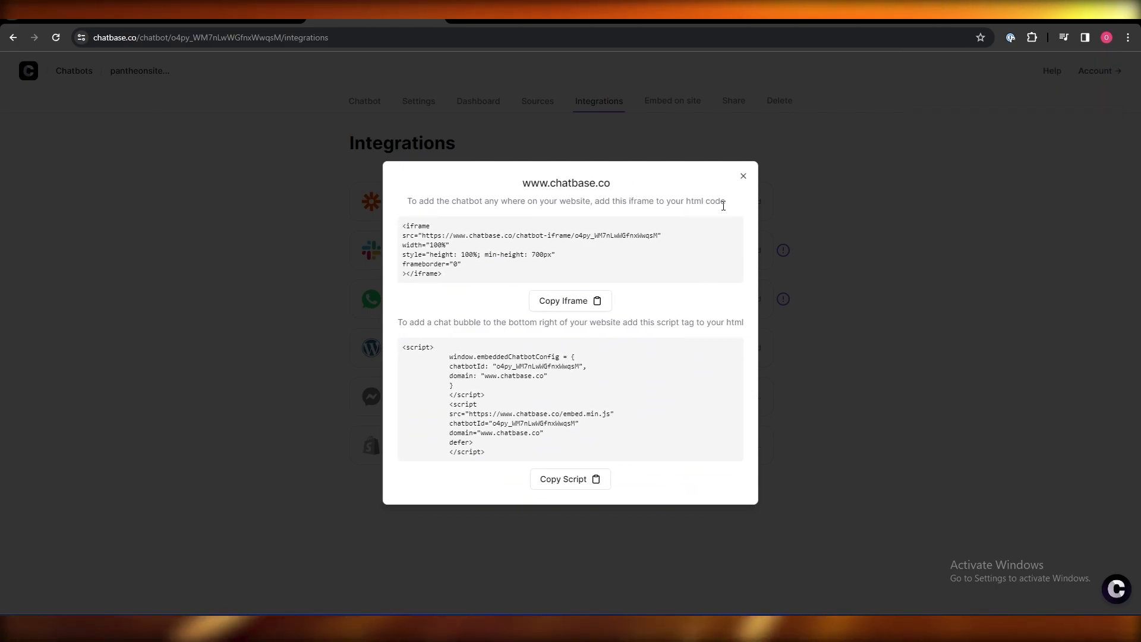
scroll(710, 206, right, 1)
scroll(684, 205, left, 1)
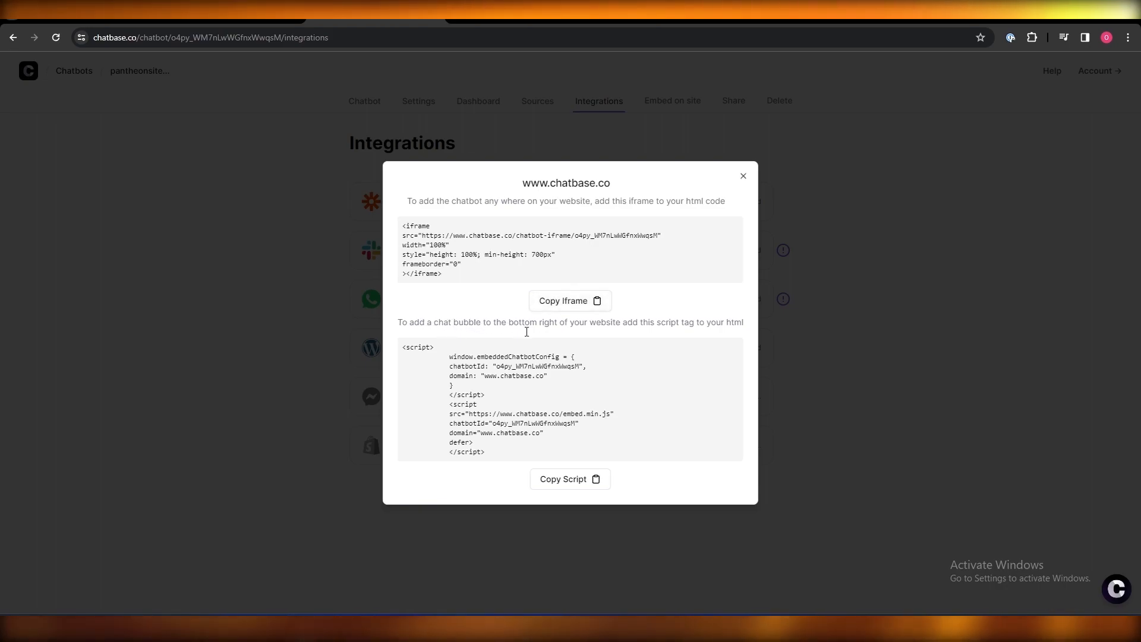
click(582, 480)
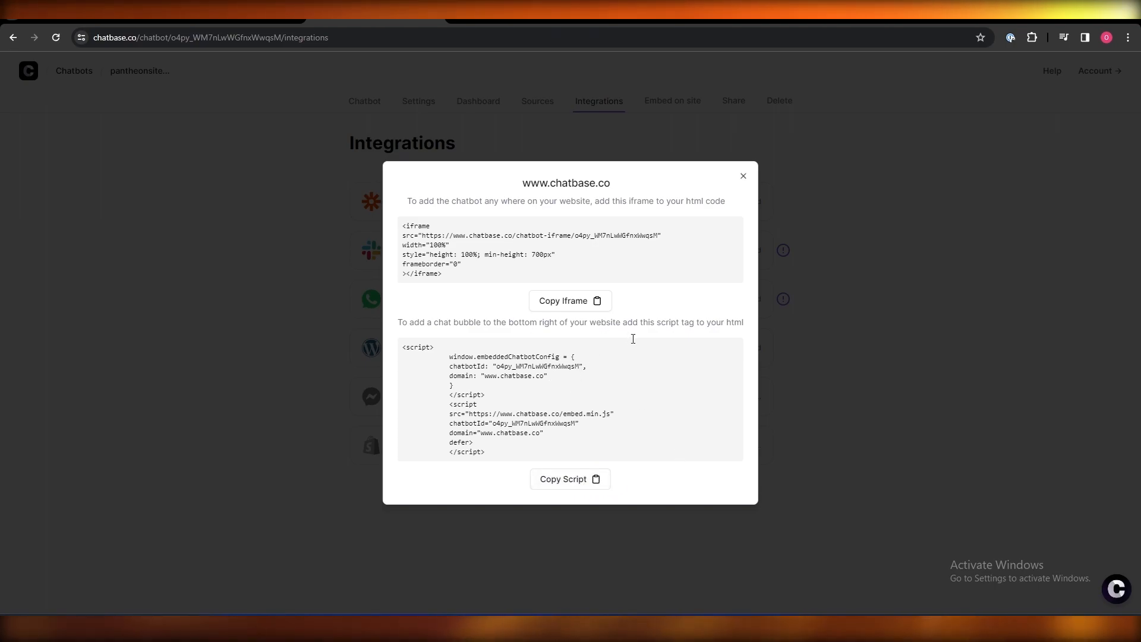
- Open the AutoService site customizer and find its Additional CSS section
click(216, 18)
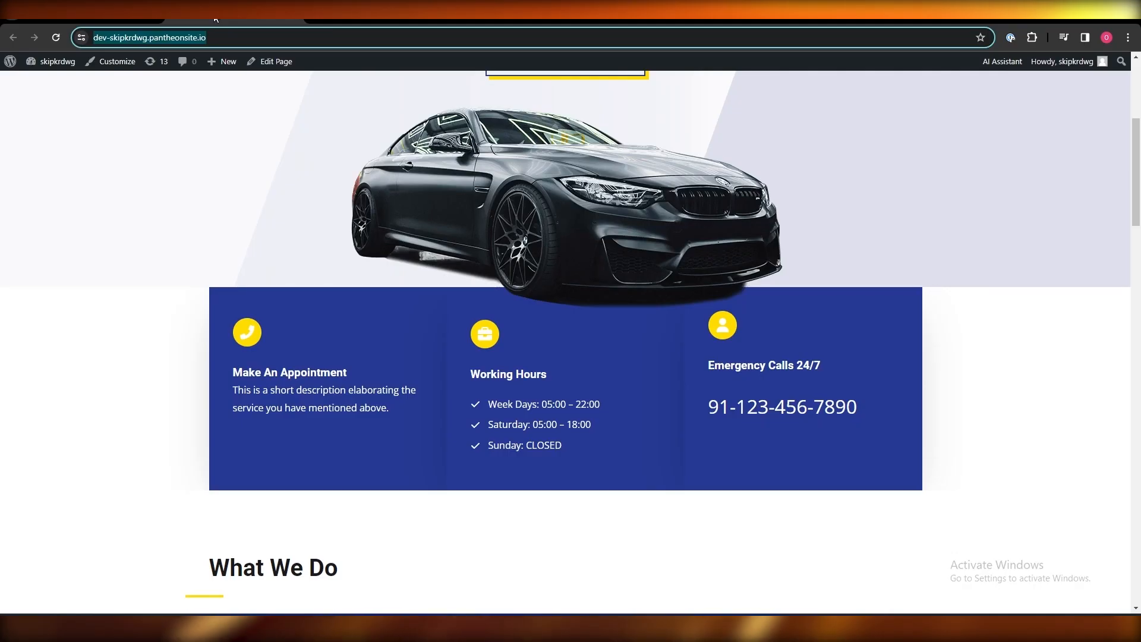
scroll(226, 199, up, 5)
click(138, 70)
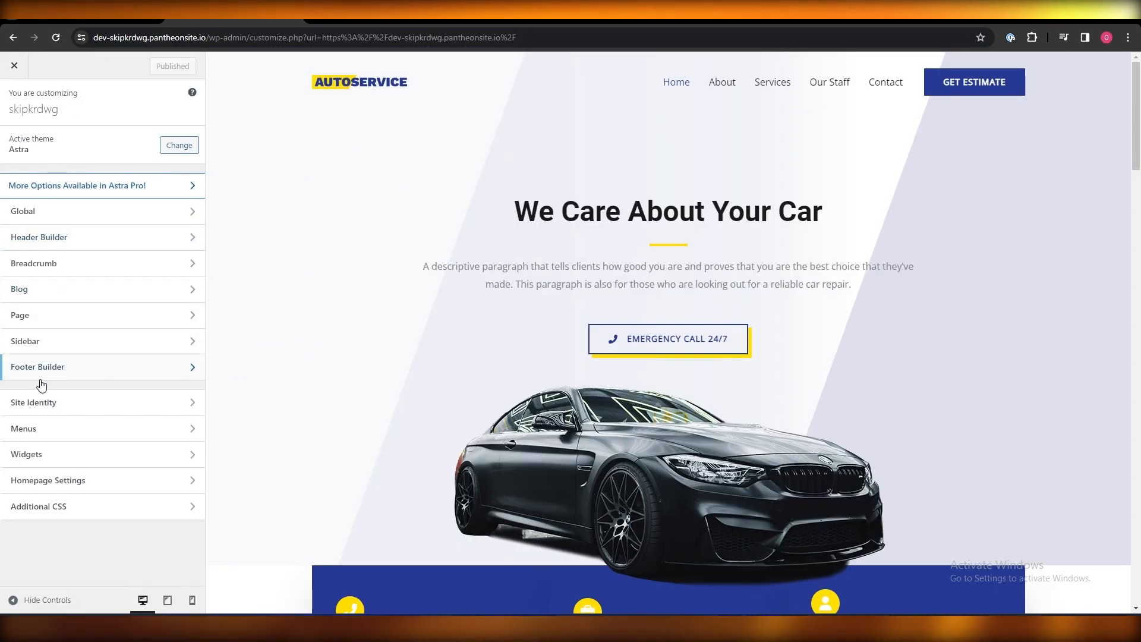
click(156, 513)
click(14, 100)
scroll(939, 374, down, 9)
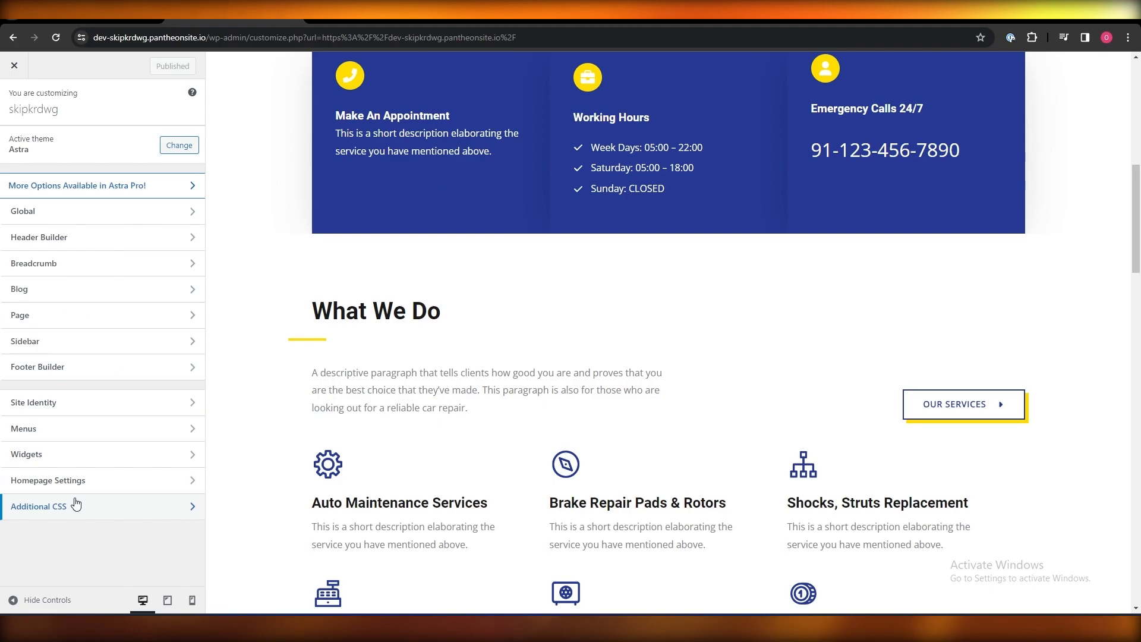
- Paste the copied Chatbase script into the empty Additional CSS editor
click(40, 509)
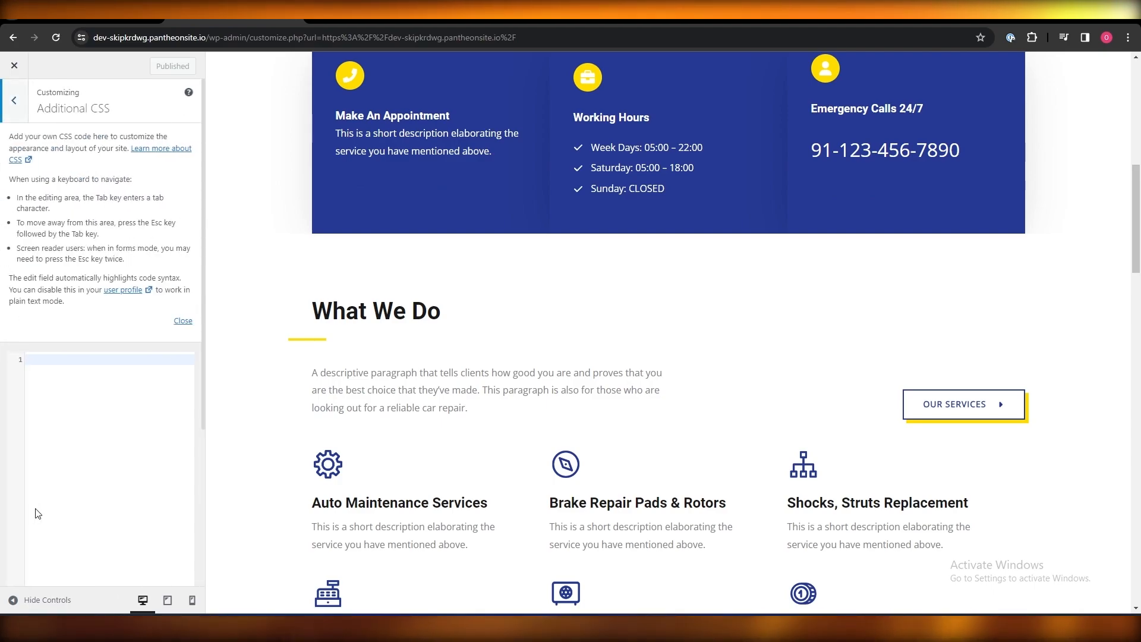
scroll(154, 311, down, 2)
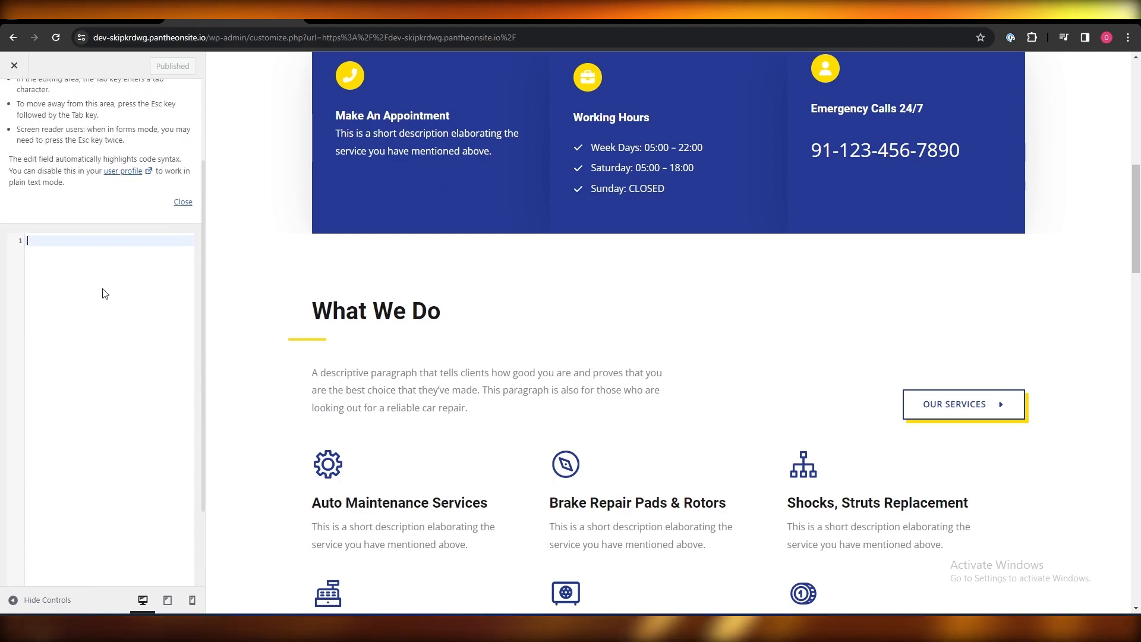
click(101, 293)
key(ctrl+v)
scroll(101, 293, up, 2)
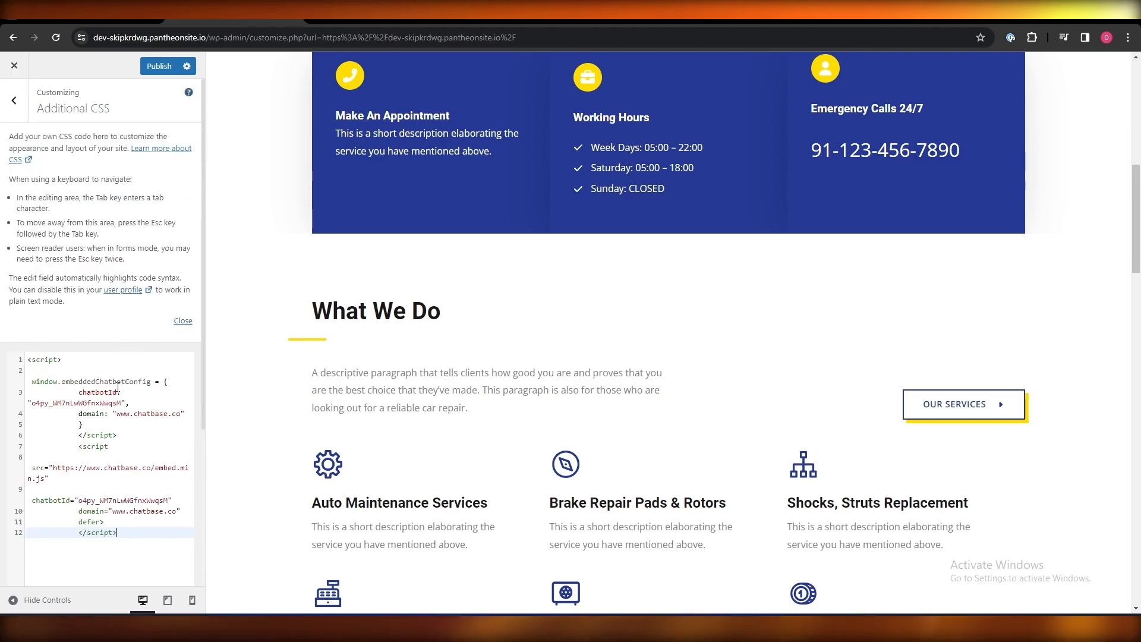
scroll(35, 441, down, 4)
scroll(143, 576, up, 4)
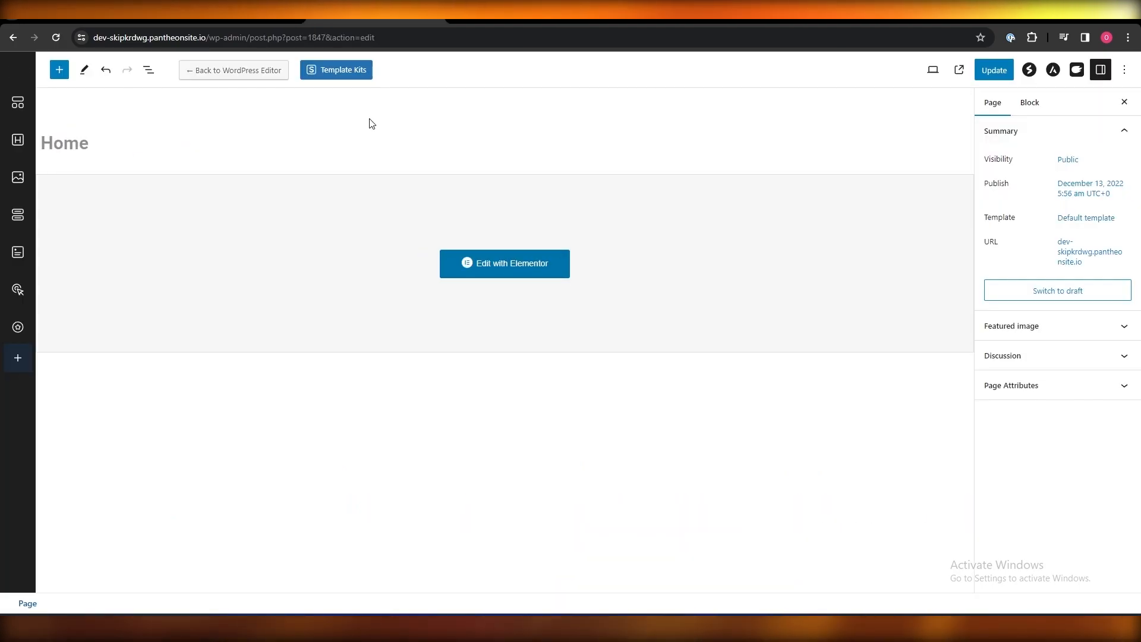
- Add an HTML widget containing the Chatbase script to the Home page in Elementor and update it
click(475, 262)
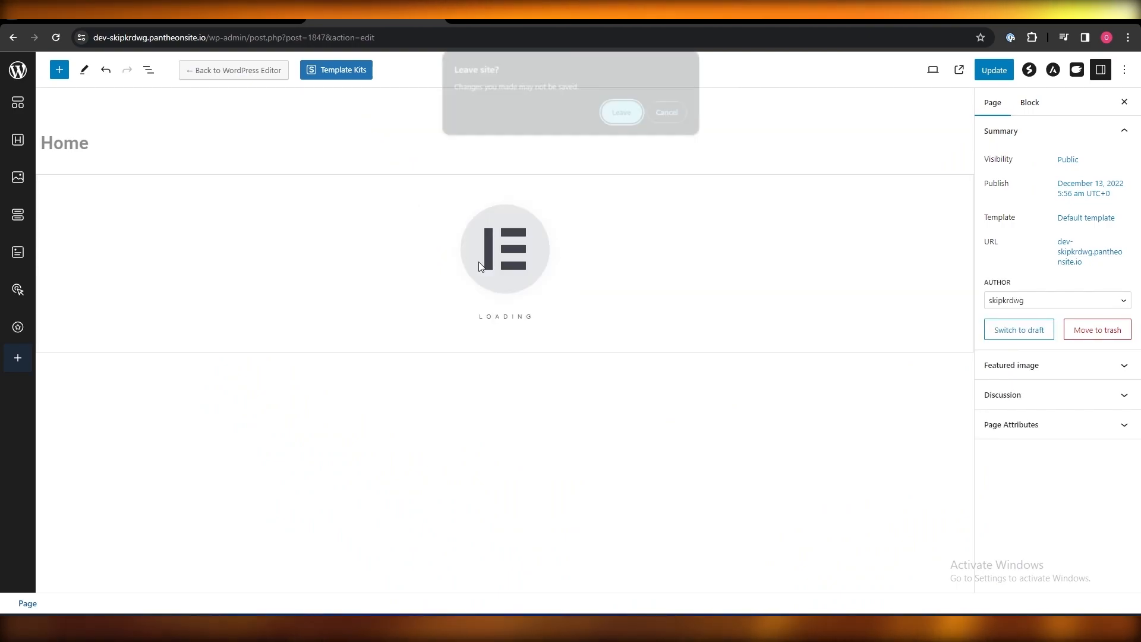
click(641, 119)
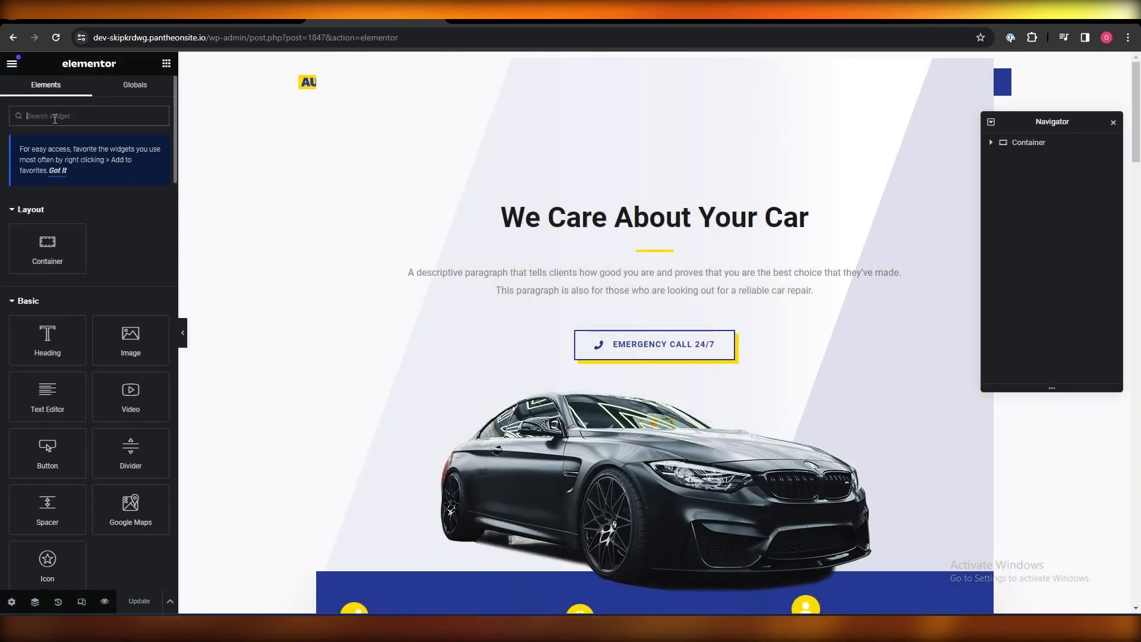
click(55, 119)
text(ht)
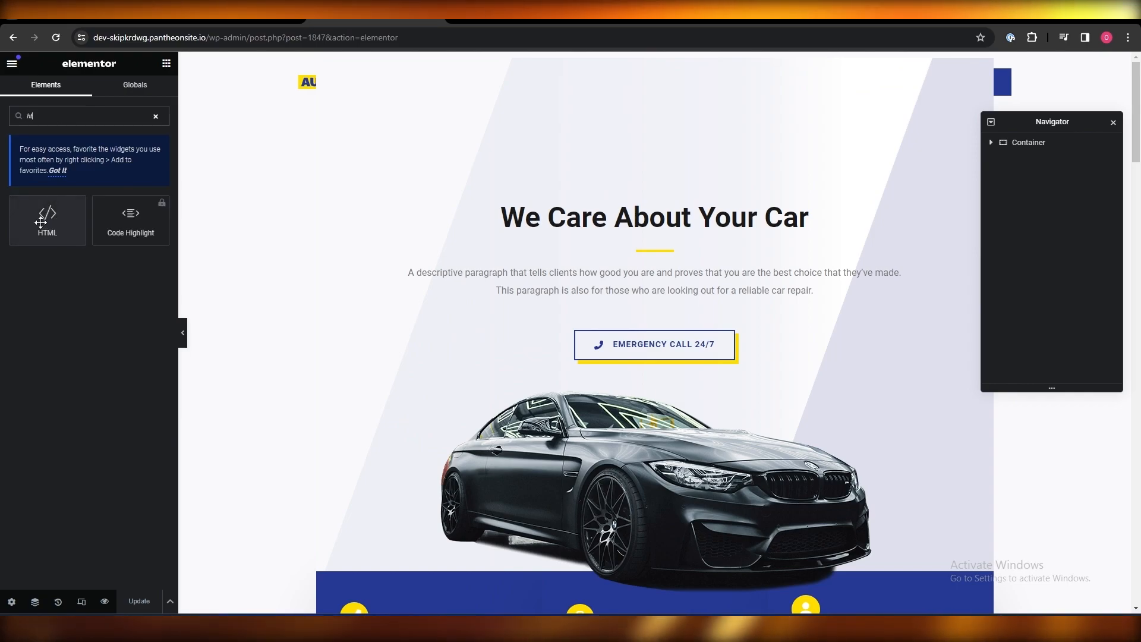
drag(41, 222, 522, 249)
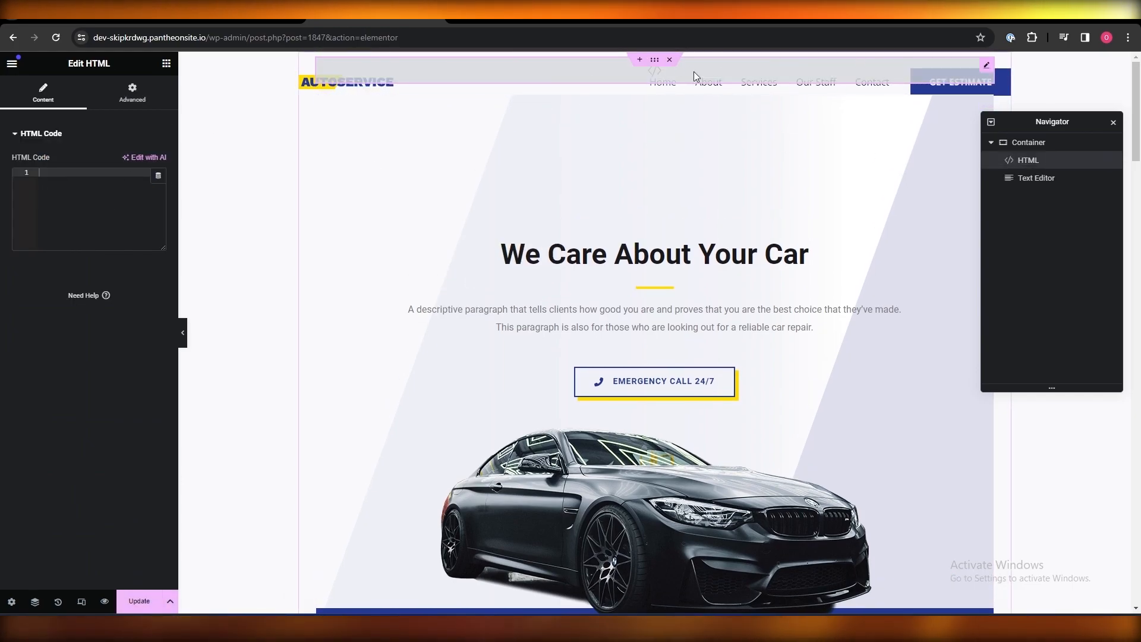
click(98, 198)
text(<script> window.embeddedChatbotConfig = { chatbotId: "o4py_WM7nLwWGfnxWwqsM", domain: "www.chatbase.co" } </script> <script src="https://www.chatbase.co/embed.min.js" chatbotId="o4py_WM7nLwWGfnxWwqsM" domain="www.chatbase.co" defer> </script>)
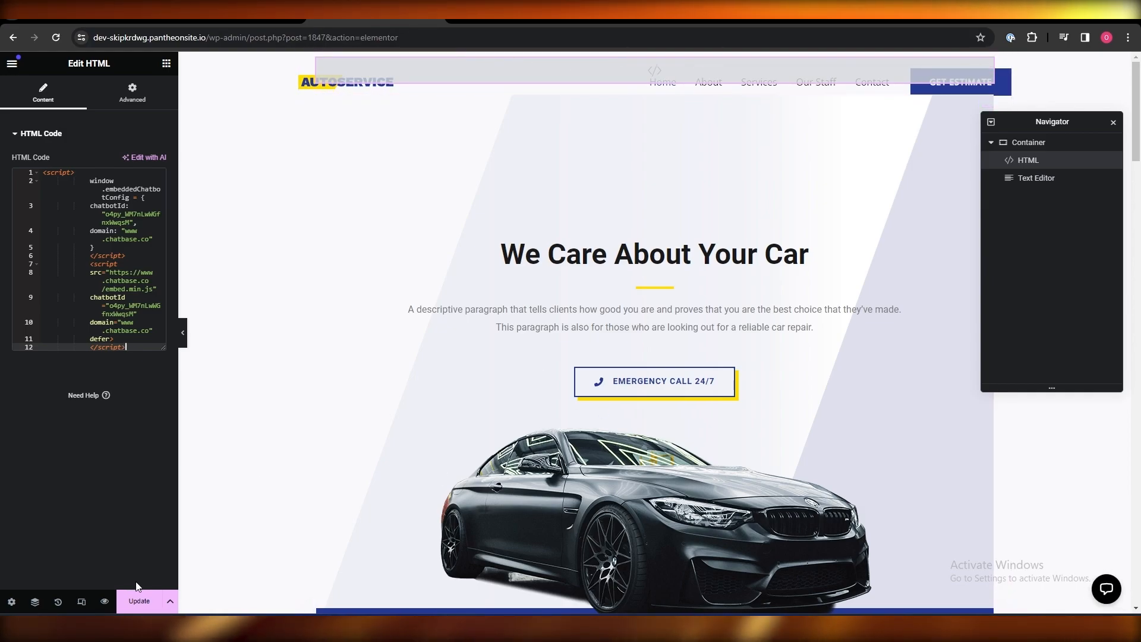
click(140, 602)
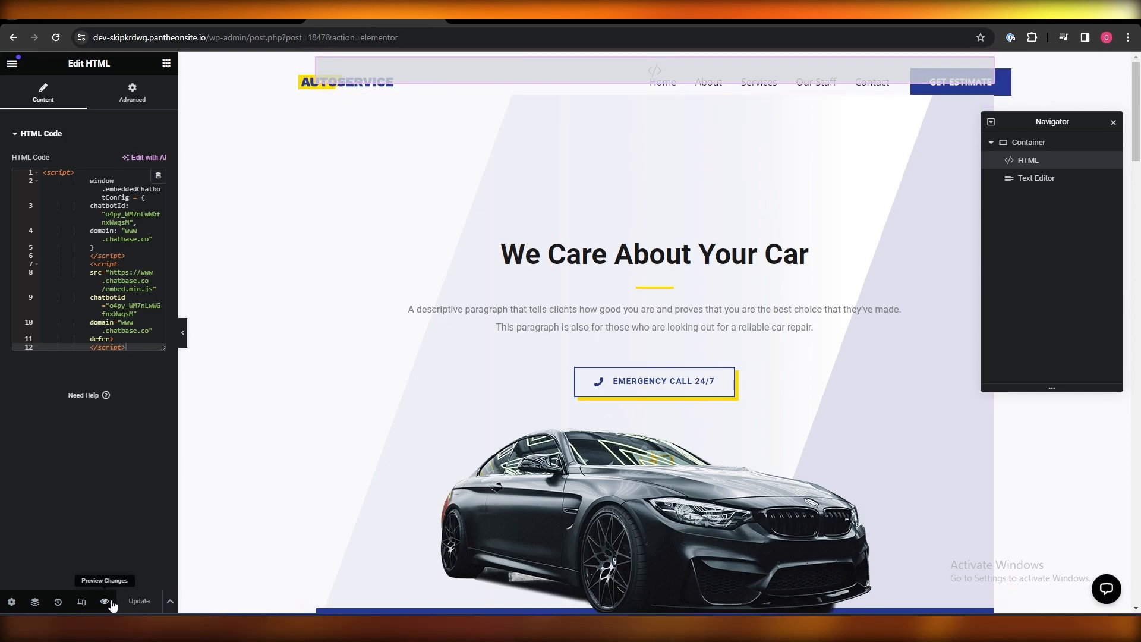
- Open the live homepage and launch the chat bubble showing 'Hi! What can I help you with?'
click(13, 38)
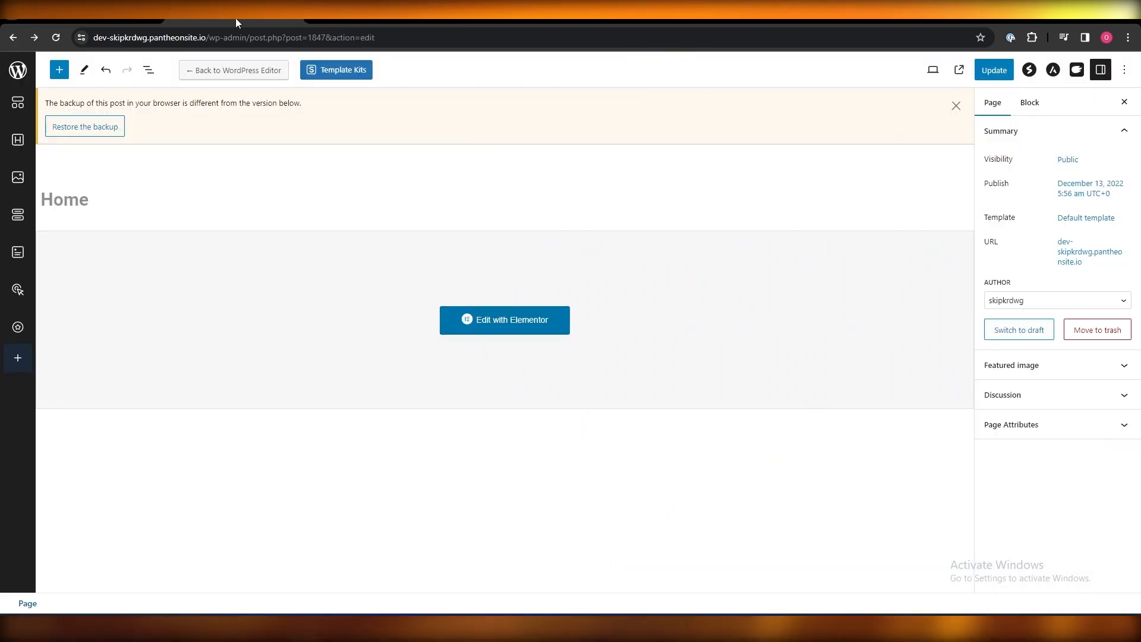
click(13, 38)
click(621, 130)
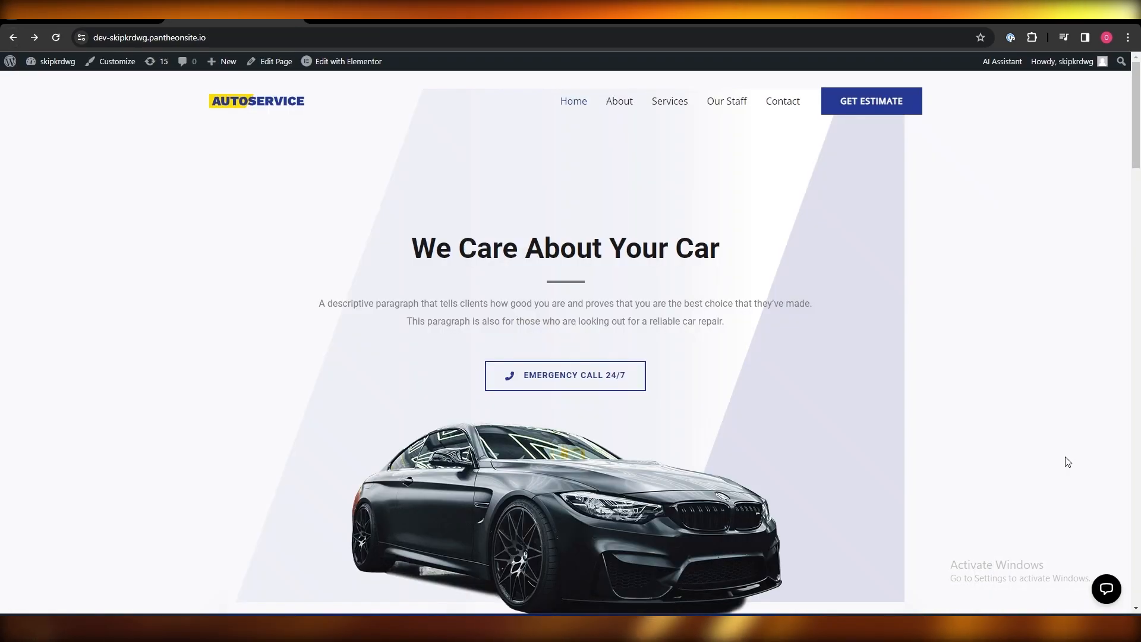
click(1106, 589)
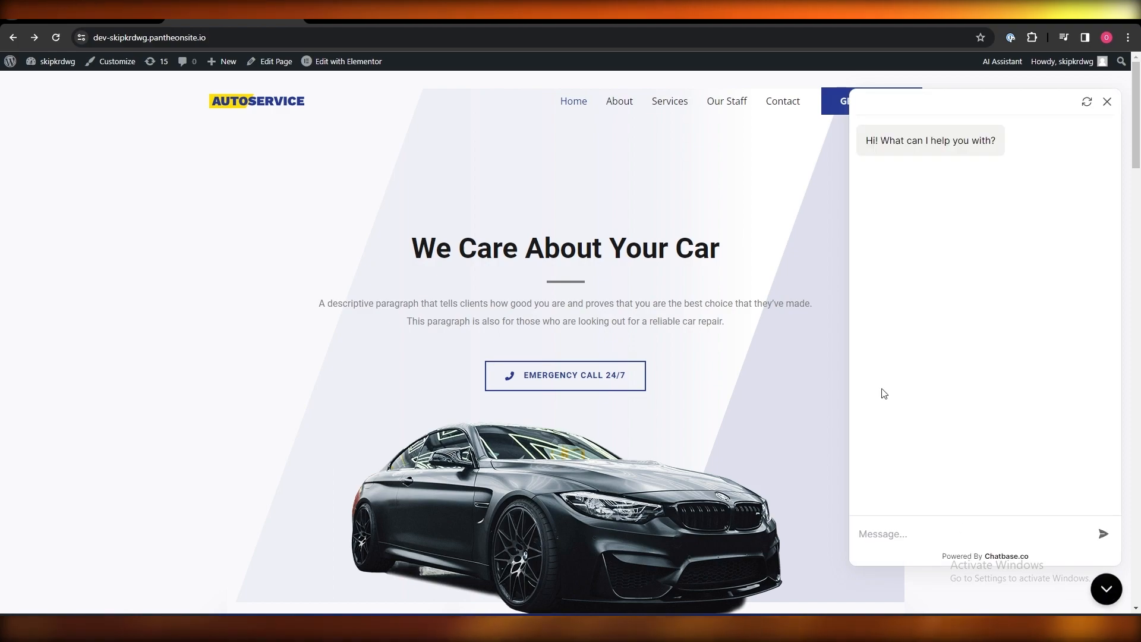